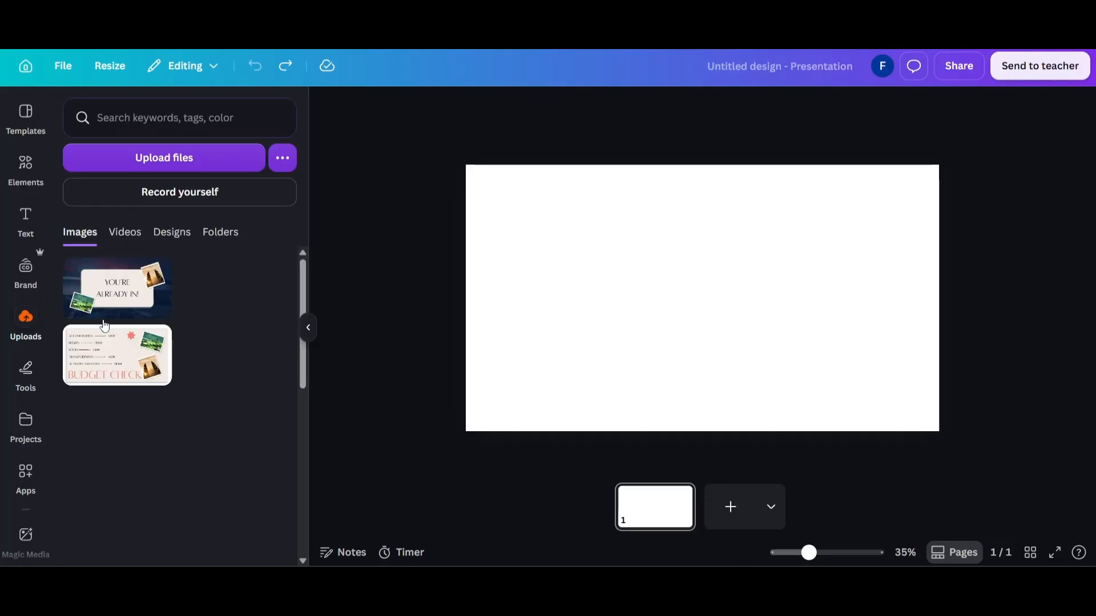
Fill the blank page with the uploaded aerial photo of waves on a beach and flip it horizontally.
scroll(138, 339, "down", 10)
scroll(138, 335, "down", 2)
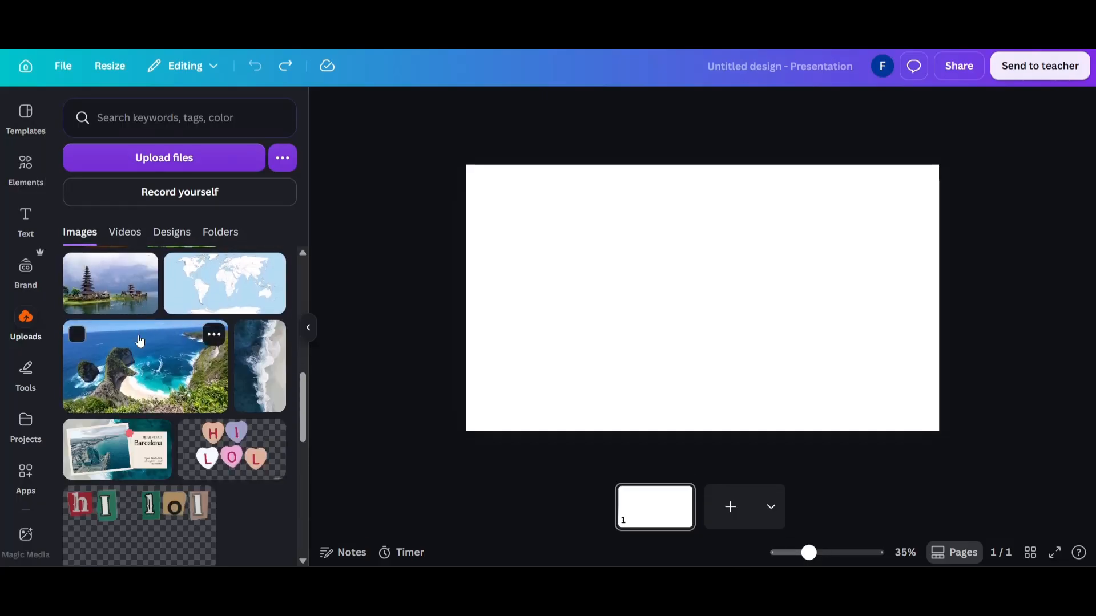
left_click_drag(259, 365, 482, 321)
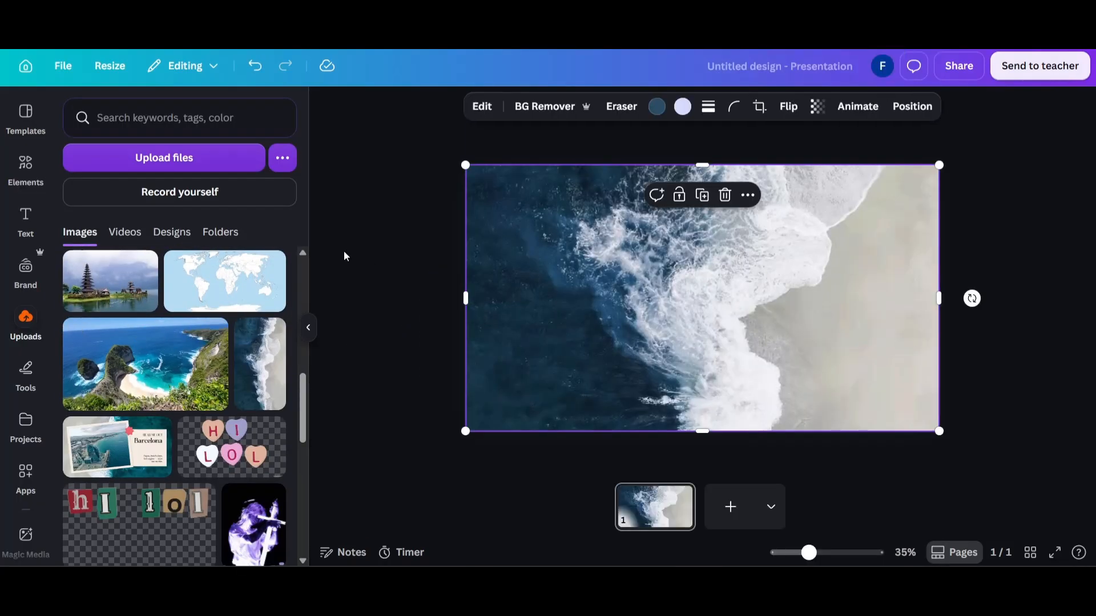
left_click(783, 107)
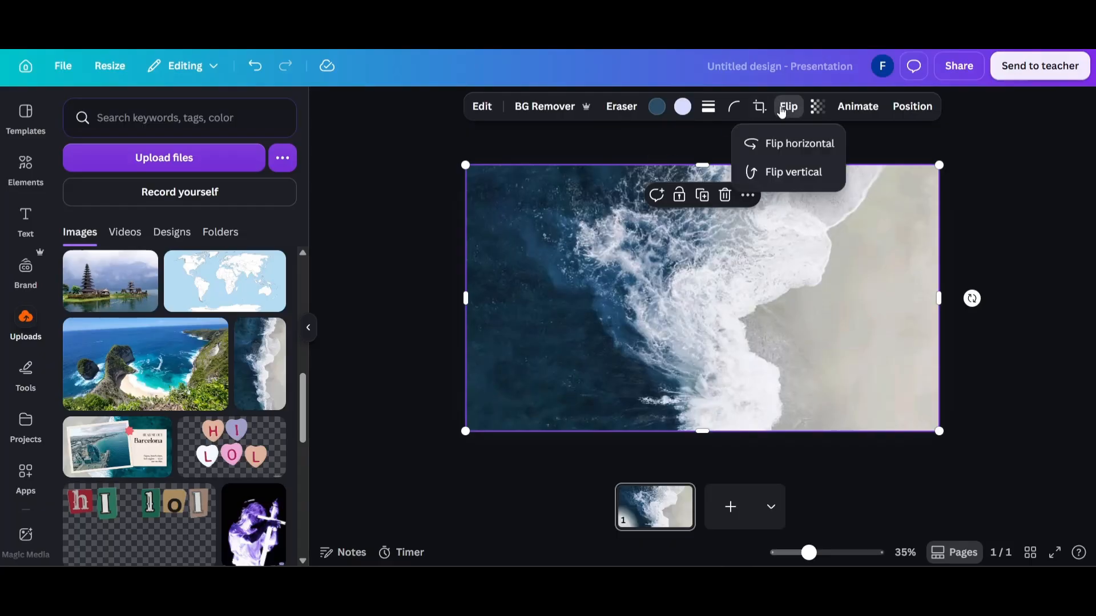
left_click(793, 143)
left_click(416, 250)
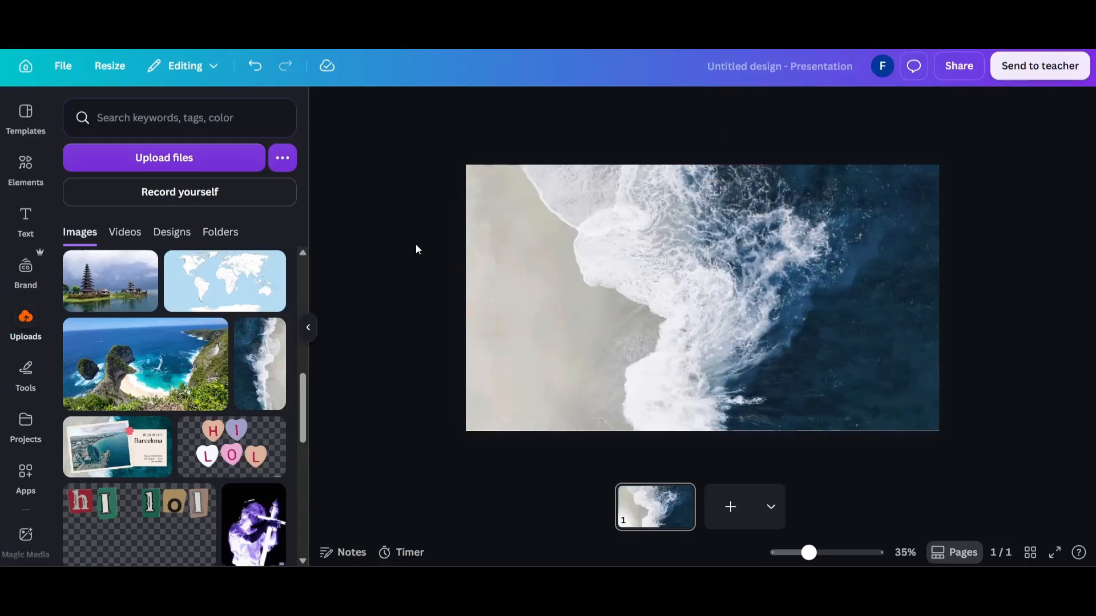
Add a square shape to the page and enlarge it into a wide rectangle over the background photo.
left_click(26, 167)
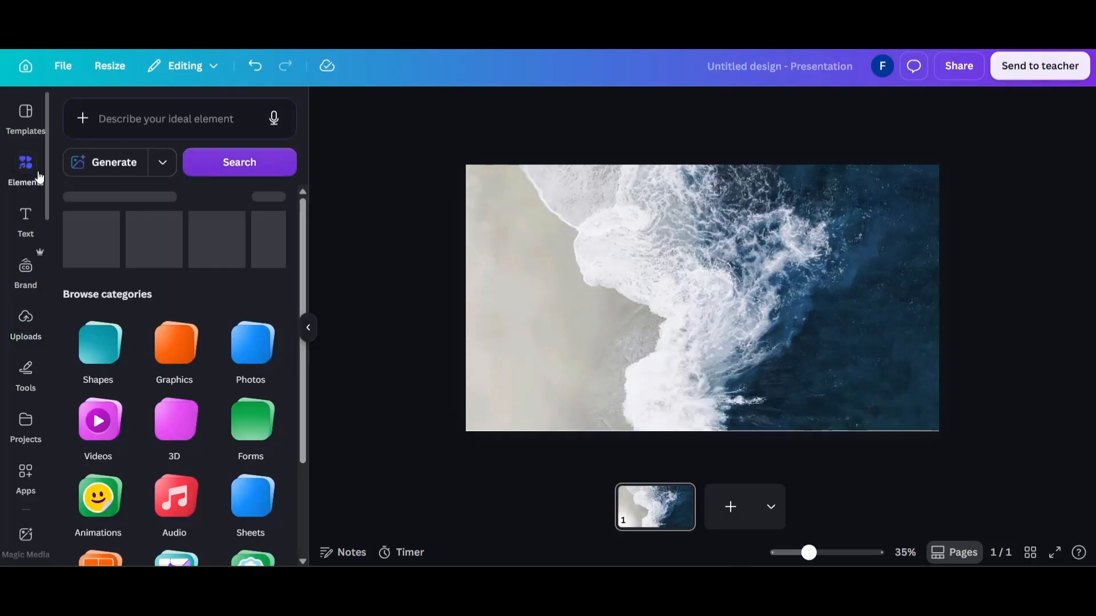
left_click(98, 442)
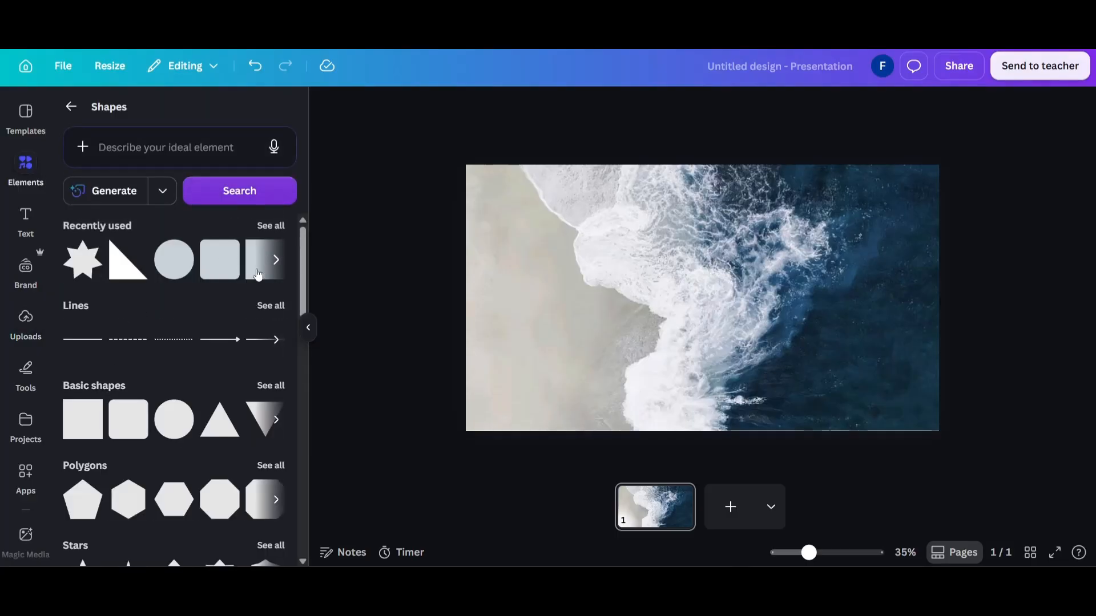
left_click(276, 259)
left_click(78, 263)
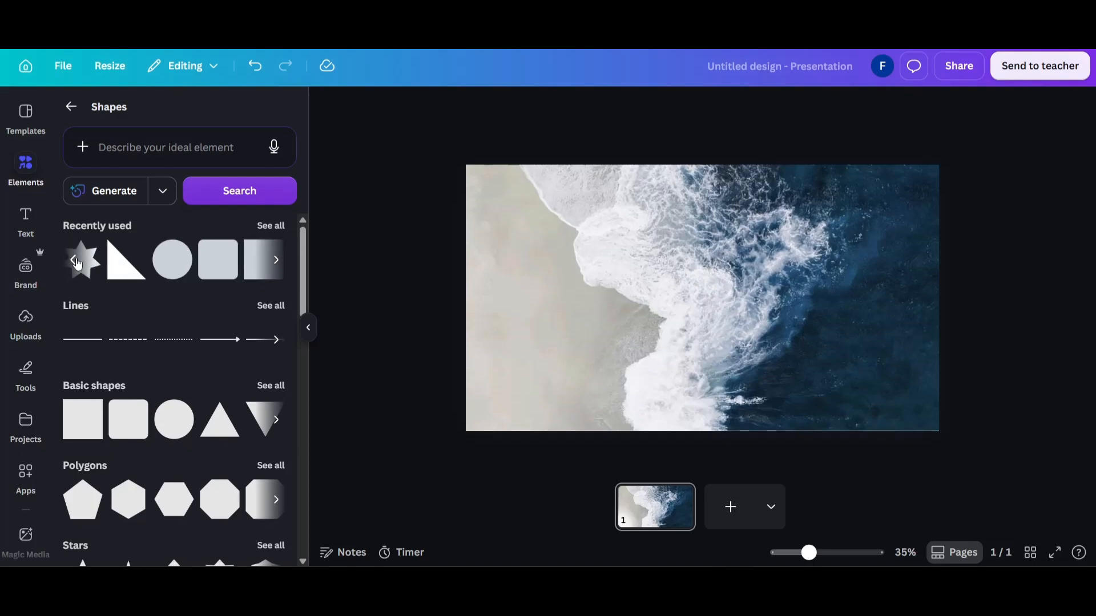
left_click(252, 276)
left_click_drag(656, 262, 510, 194)
Recolor the rectangle with a custom light cream solid color.
left_click(585, 107)
left_click(143, 398)
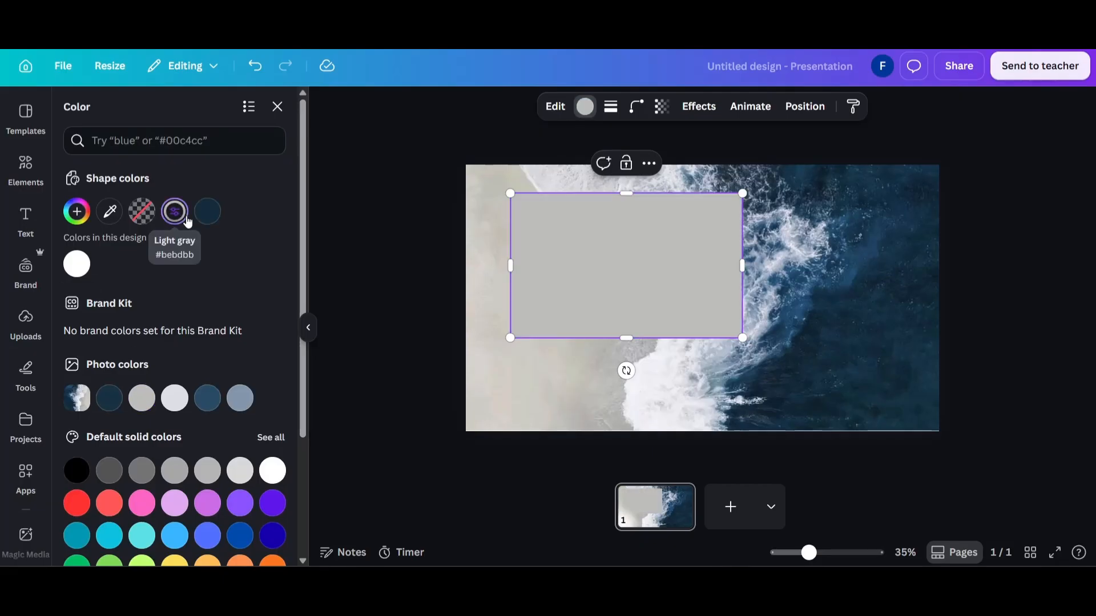
scroll(139, 320, "down", 2)
scroll(139, 320, "up", 2)
left_click(76, 215)
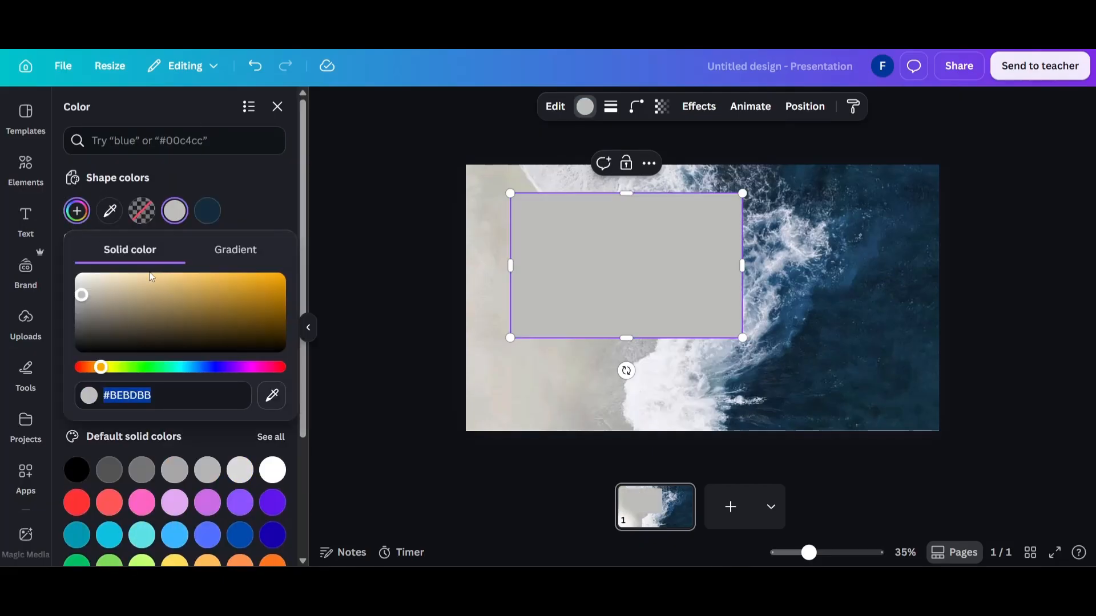
left_click_drag(102, 293, 98, 266)
Move the cream rectangle to mid-height left of the page center and tilt it slightly counter-clockwise.
left_click_drag(559, 229, 602, 258)
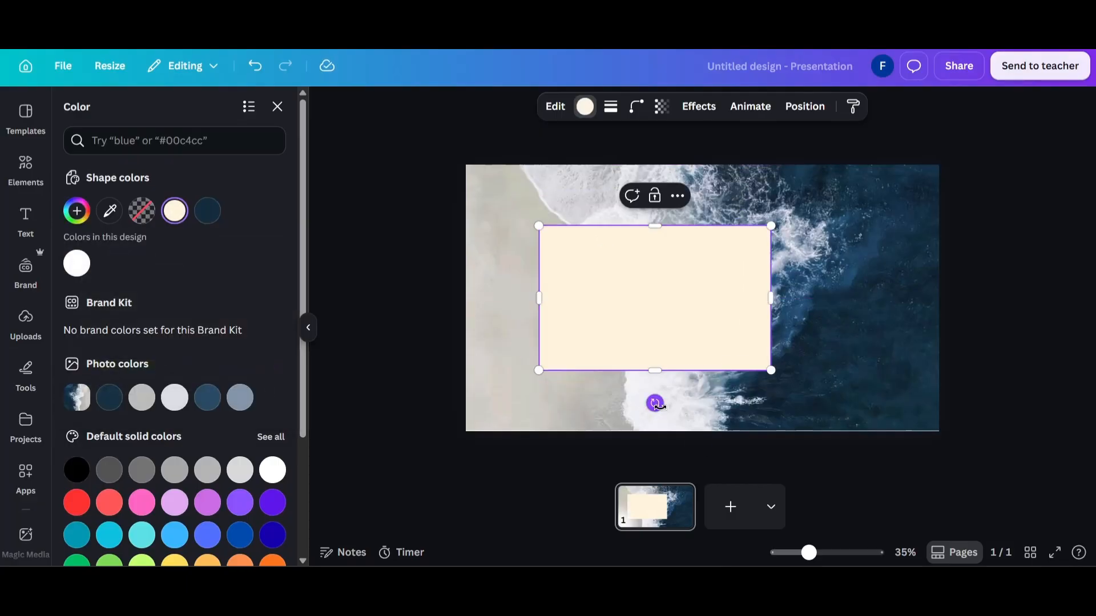
left_click_drag(656, 404, 667, 398)
left_click(458, 337)
Apply a Drop shadow effect to the tilted cream rectangle.
left_click(648, 327)
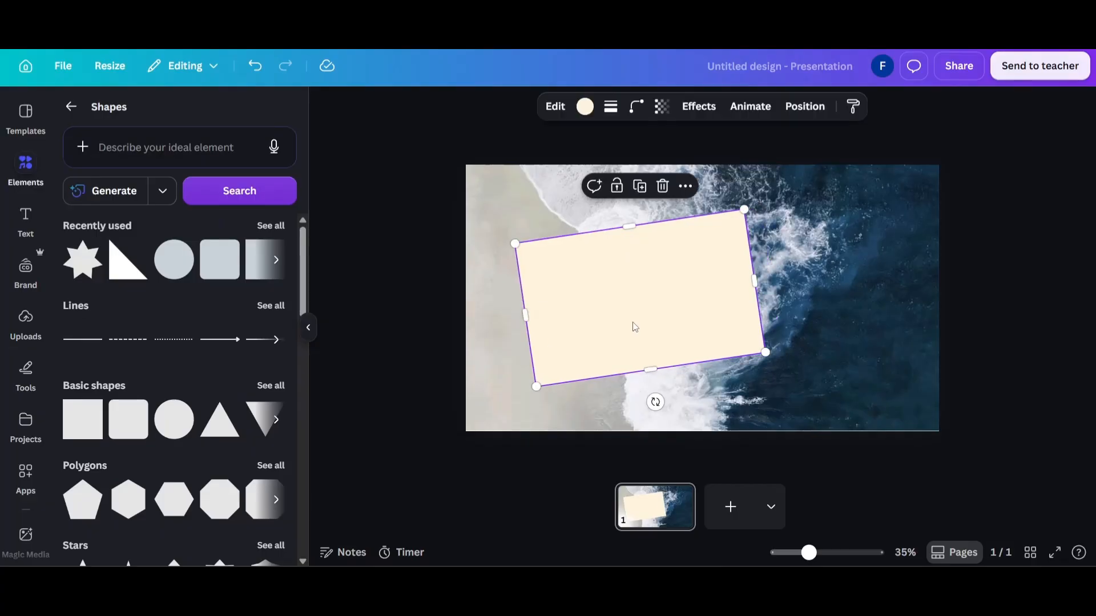
left_click(701, 109)
left_click(80, 181)
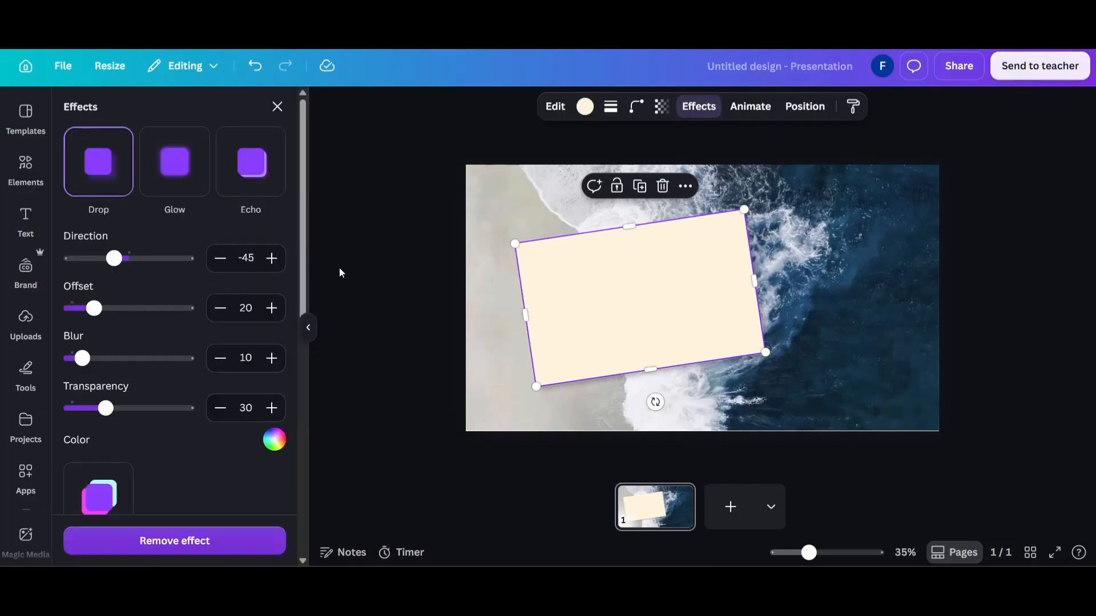
left_click(341, 275)
Add the uploaded cliff and turquoise beach photo to the page and rotate it to -8°.
left_click(18, 333)
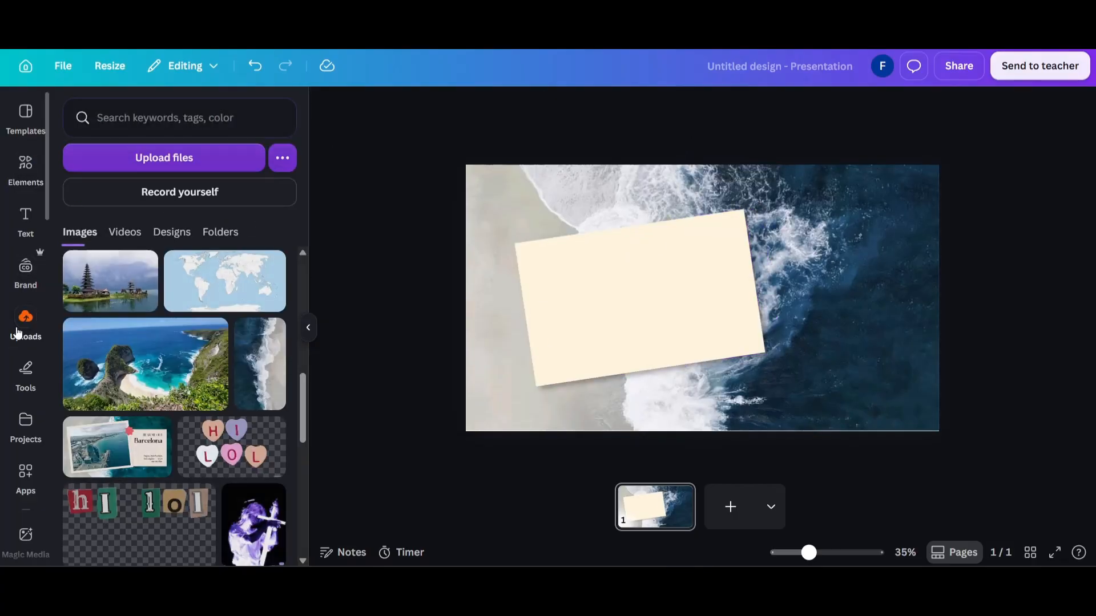
scroll(177, 390, "down", 5)
scroll(177, 390, "up", 6)
left_click(176, 390)
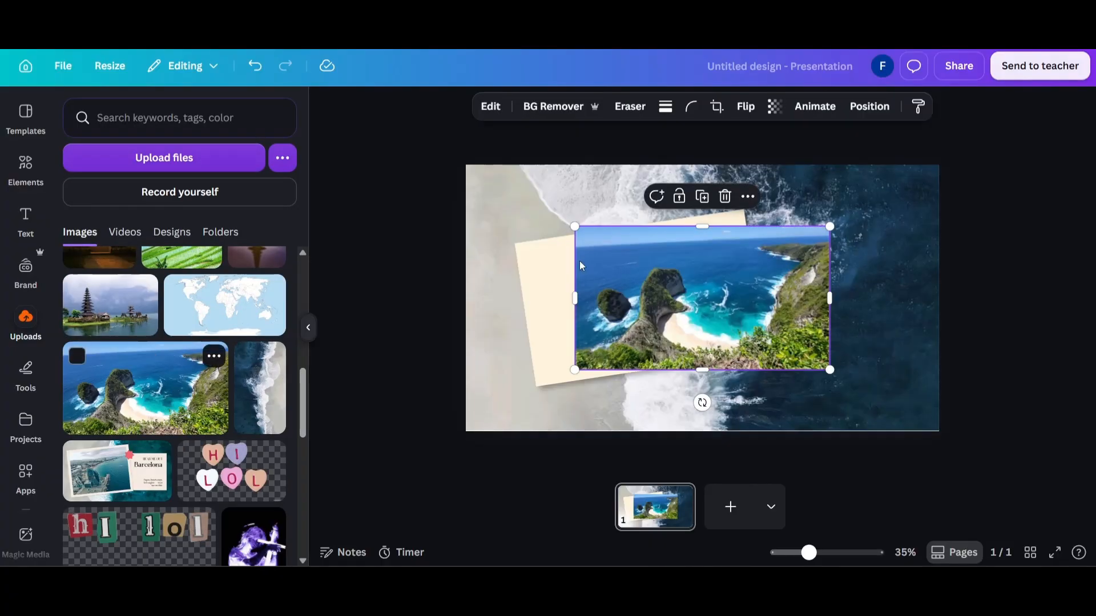
left_click_drag(702, 399, 715, 398)
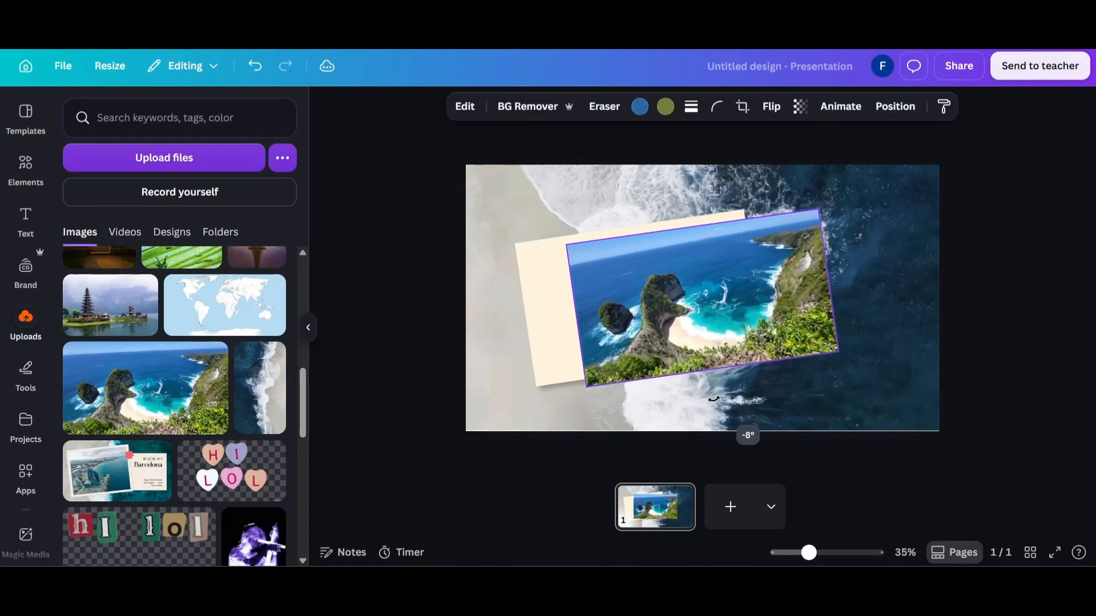
Position the cliff beach photo over the cream rectangle, leaving a thin cream border at its left edge.
left_click_drag(688, 303, 644, 307)
key("Left")
key("Left")
key("Left")
key("Left")
key("Left")
key("Left")
key("Left")
key("Left")
key("Left")
key("Left")
key("Left")
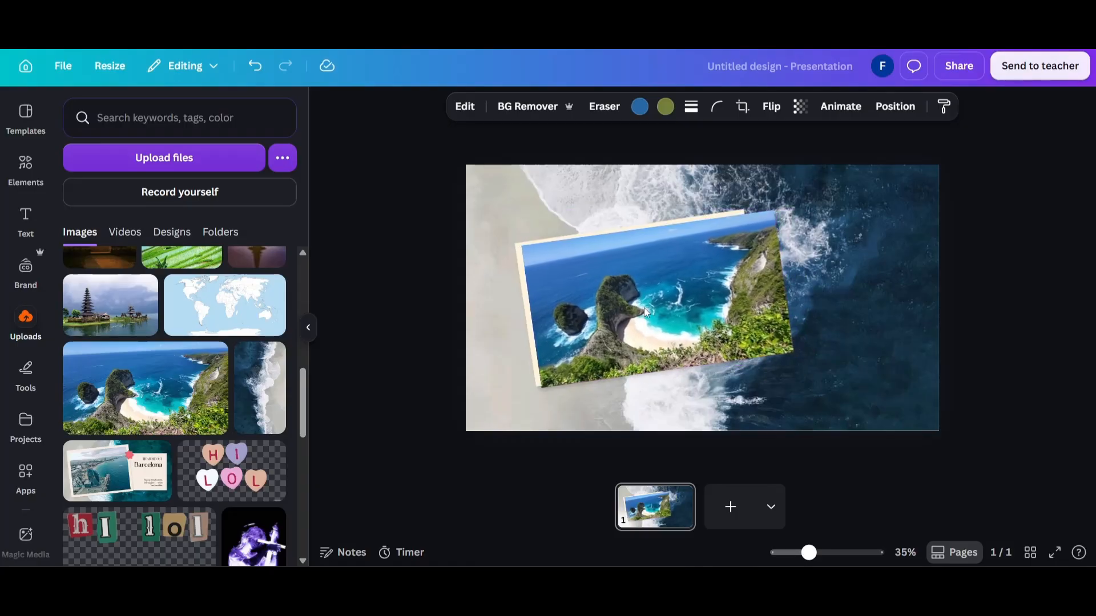
Reduce the photo's width and height so an even cream border frames it on all sides.
left_click_drag(798, 355, 762, 349)
left_click_drag(648, 365, 649, 363)
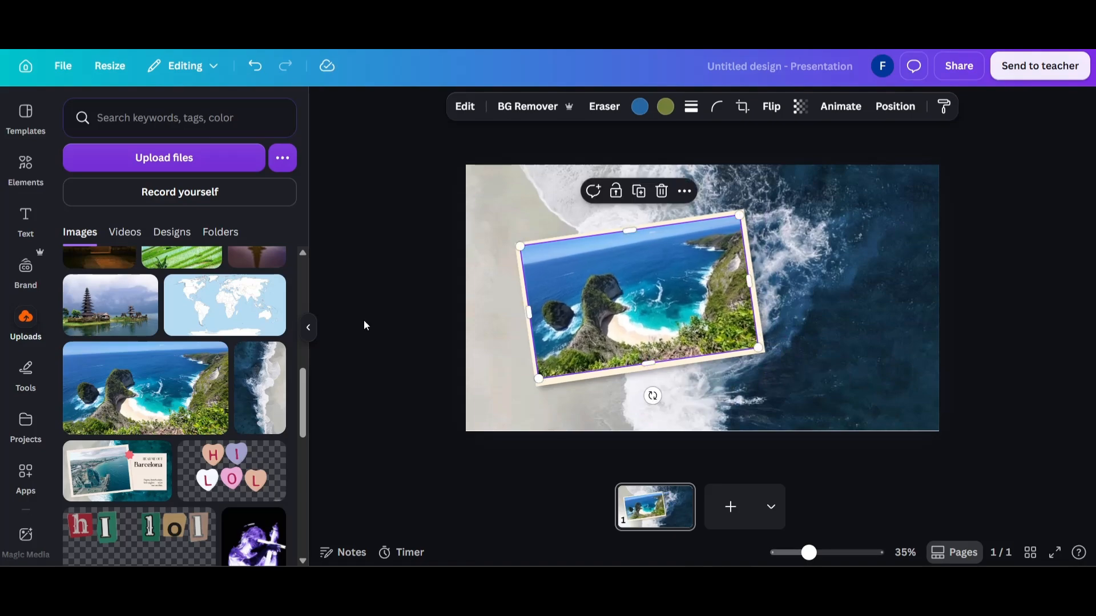
left_click(438, 296)
Group the cliff beach photo with its cream frame rectangle.
left_click_drag(437, 294, 547, 279)
right_click(548, 279)
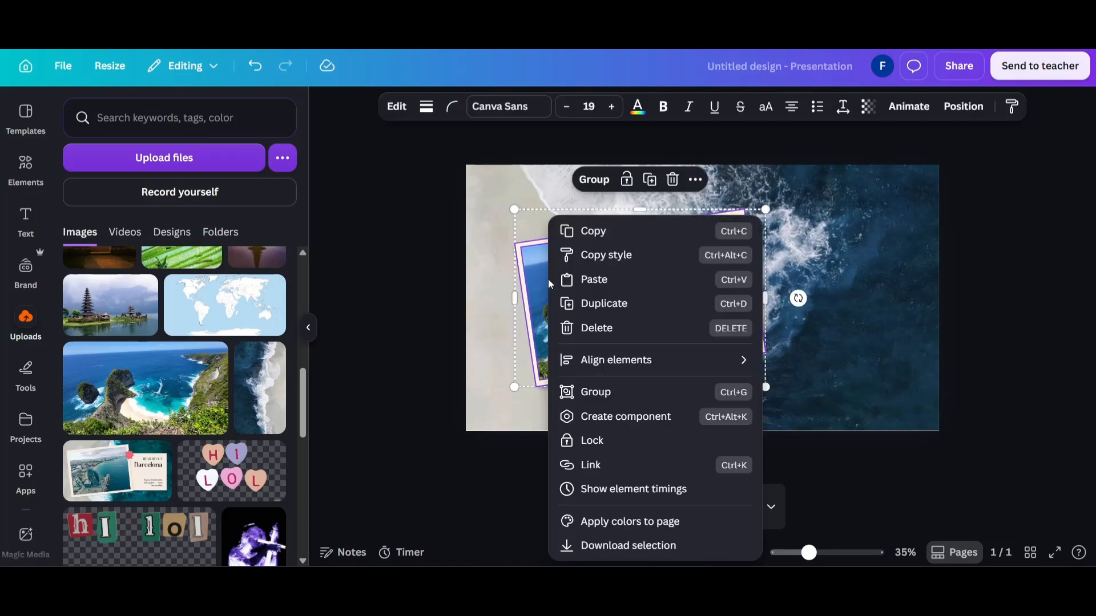
left_click(672, 390)
left_click(348, 228)
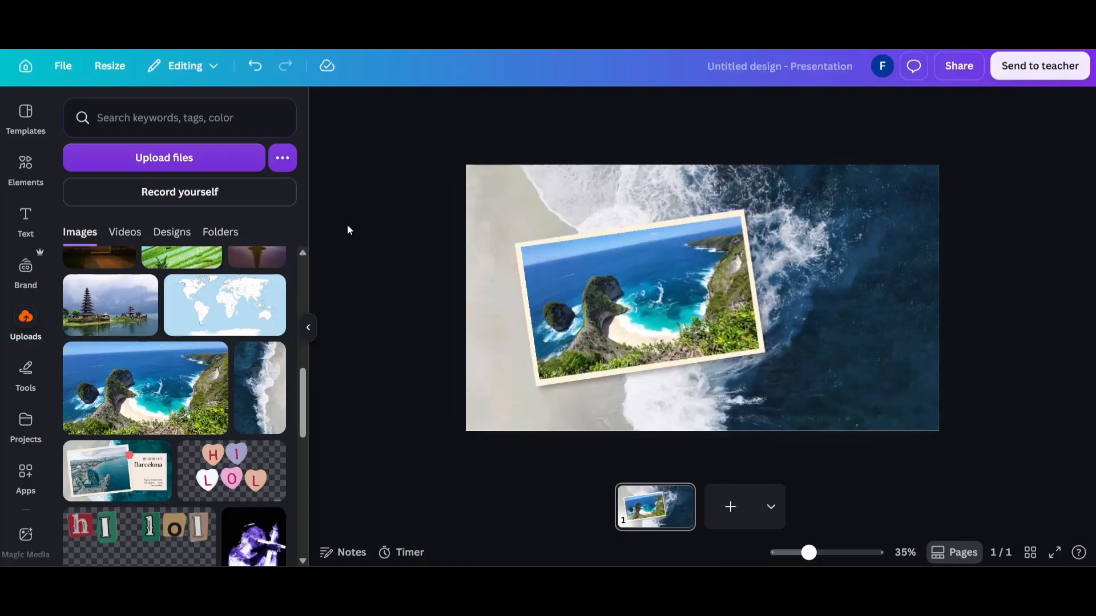
Add another square shape, enlarge it into a rectangle and place it overlapping the framed photo's right edge.
left_click(536, 269)
left_click(10, 170)
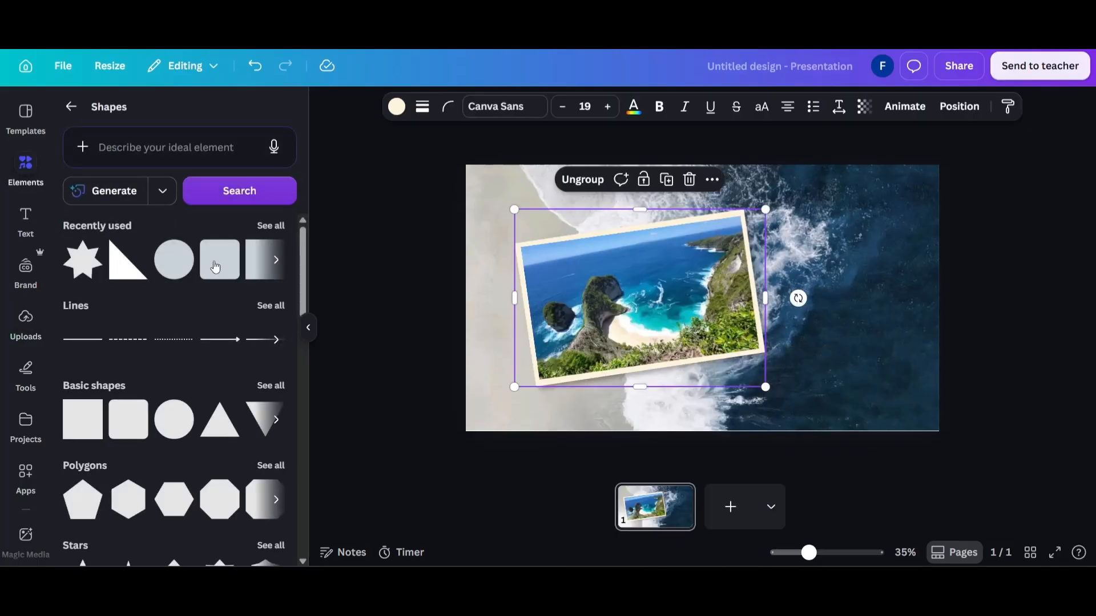
left_click(253, 278)
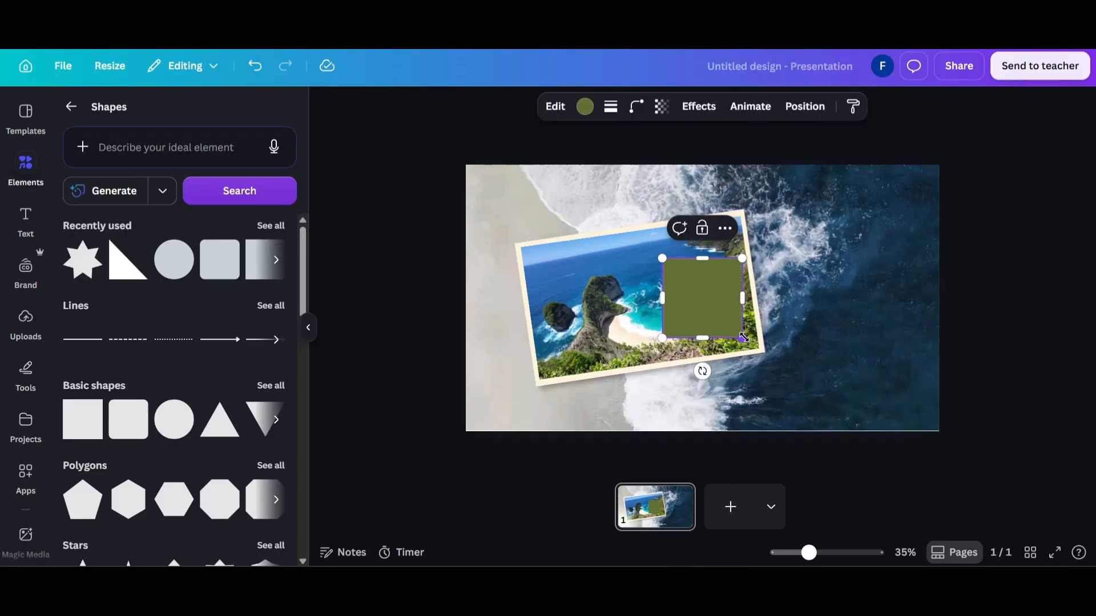
left_click_drag(744, 338, 834, 372)
left_click_drag(726, 302, 788, 277)
Recolor the new rectangle in the same light cream and apply a Drop shadow effect.
left_click(580, 108)
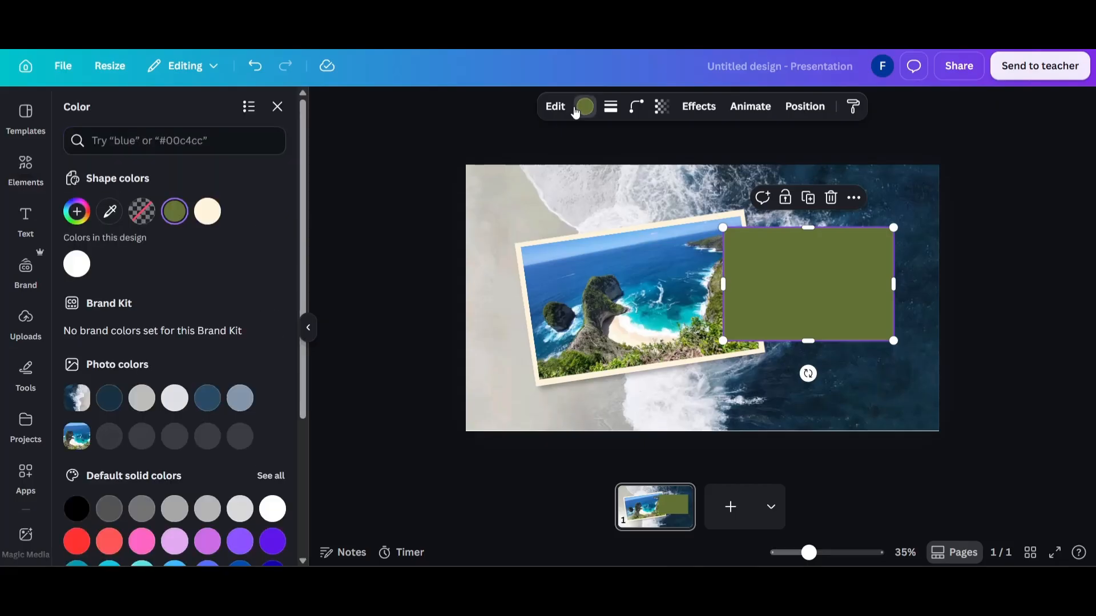
left_click(210, 212)
left_click(699, 106)
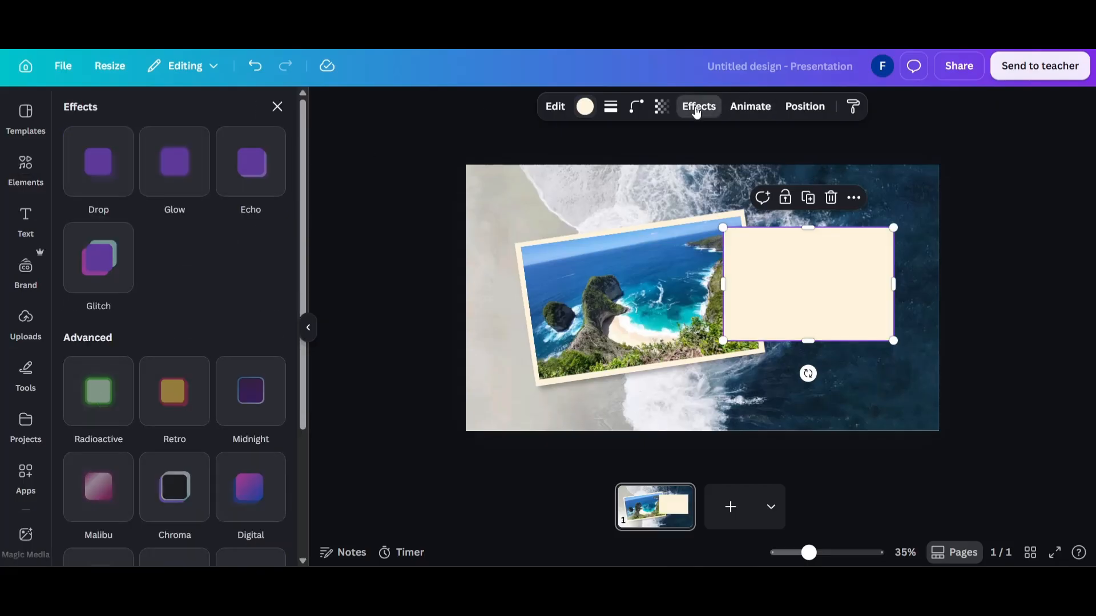
left_click(108, 182)
Reorder the layers so the new cream rectangle lies behind the framed photo group.
right_click(791, 341)
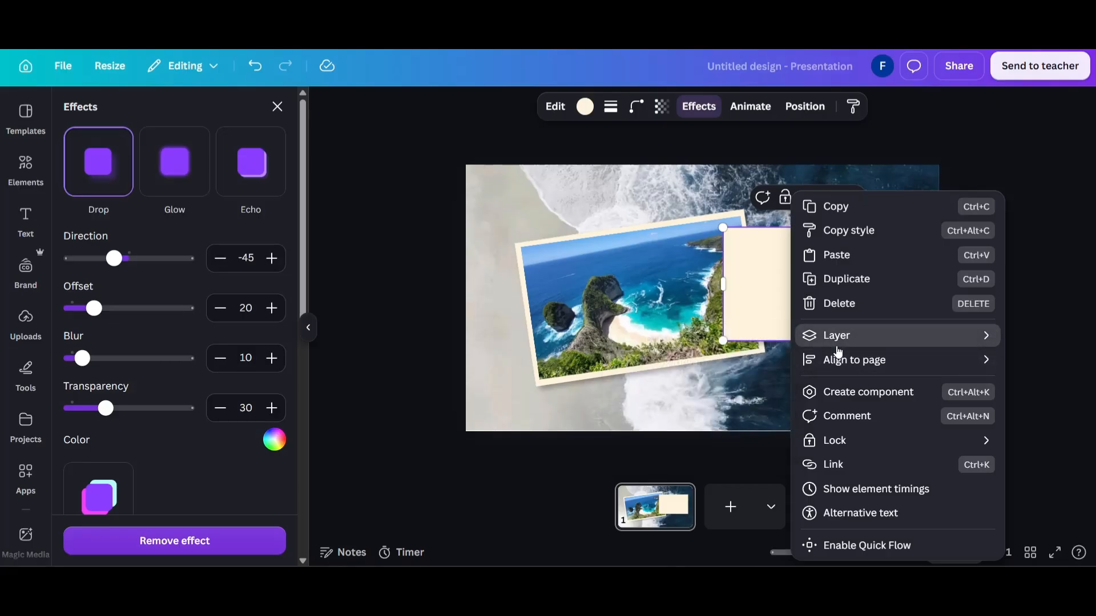
mouse_move(838, 343)
left_click(665, 443)
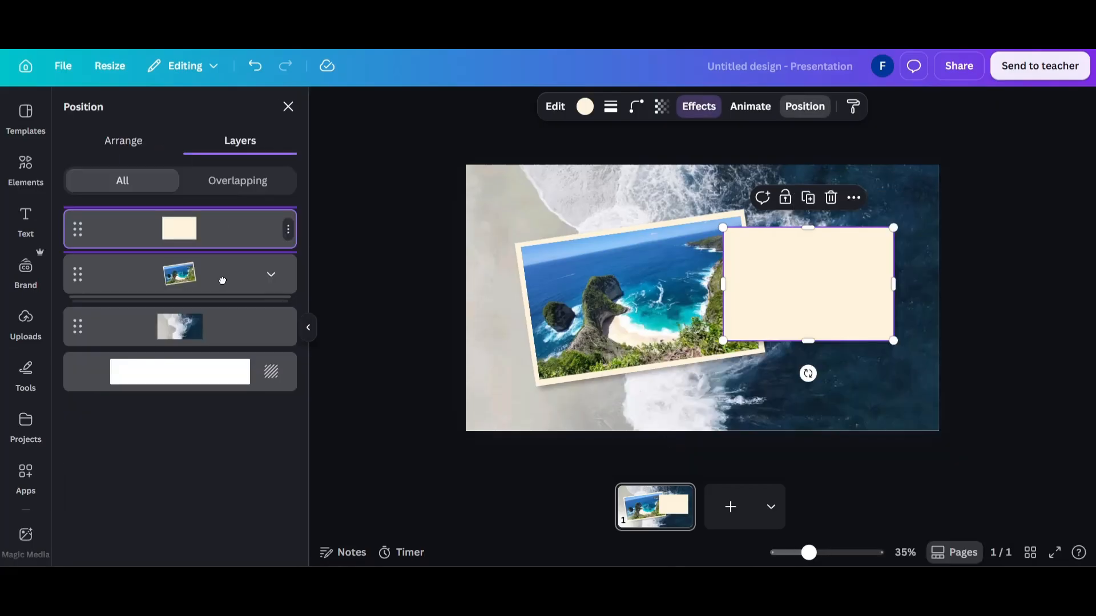
left_click_drag(222, 280, 227, 298)
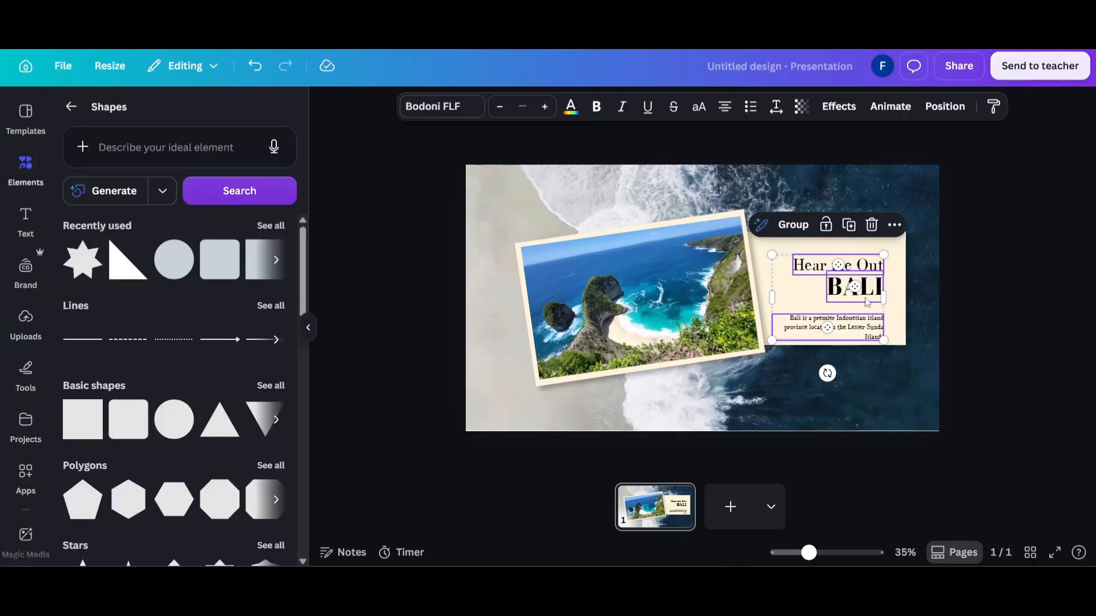
Place the "Hear me Out BALI" heading and description text on the cream rectangle and group them with it.
left_click_drag(865, 299, 879, 289)
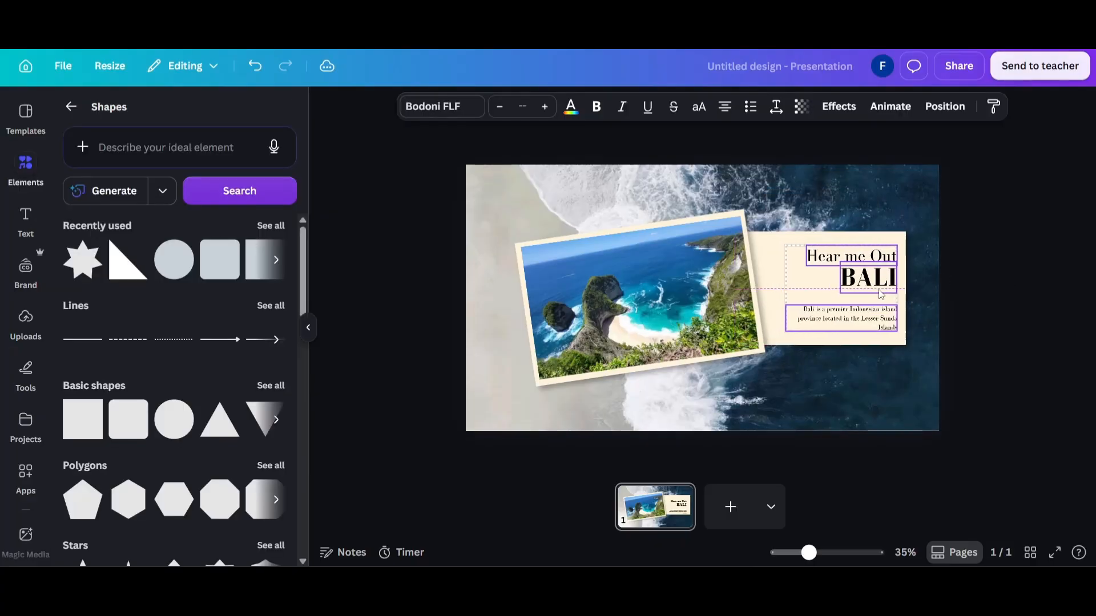
left_click(996, 307)
left_click_drag(996, 306, 843, 252)
key("ctrl+g")
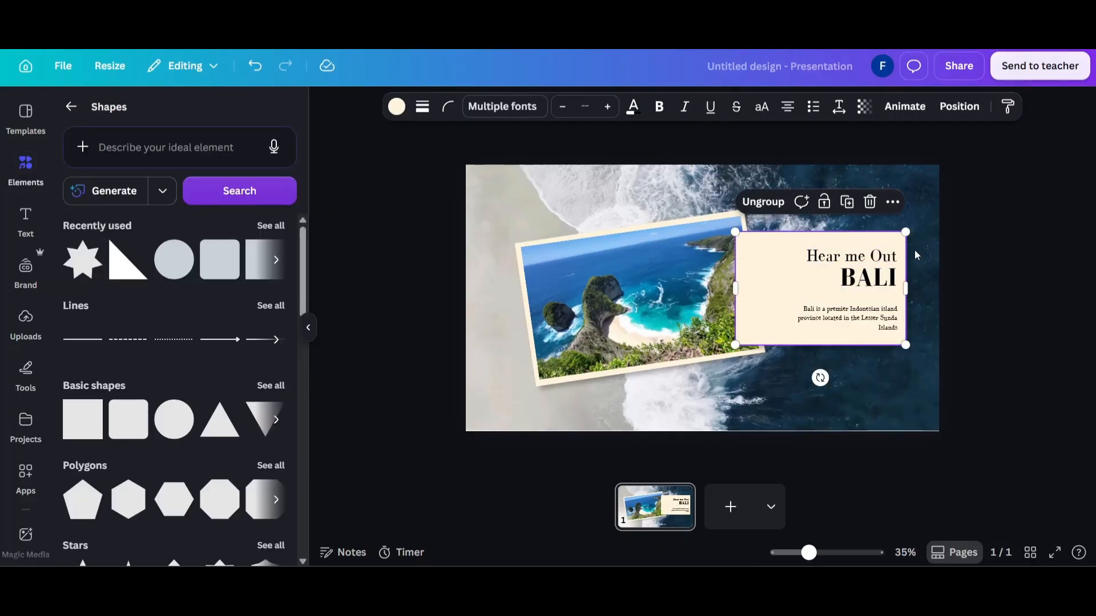
left_click(1007, 263)
Bring the framed photo group in front of the text card.
right_click(583, 288)
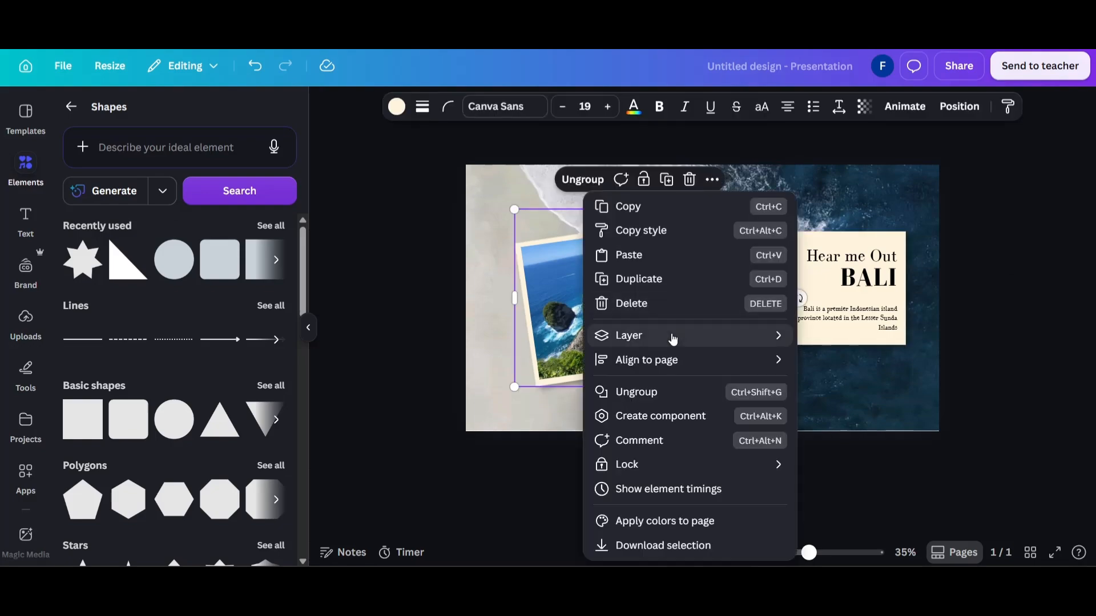
mouse_move(629, 335)
left_click(1010, 275)
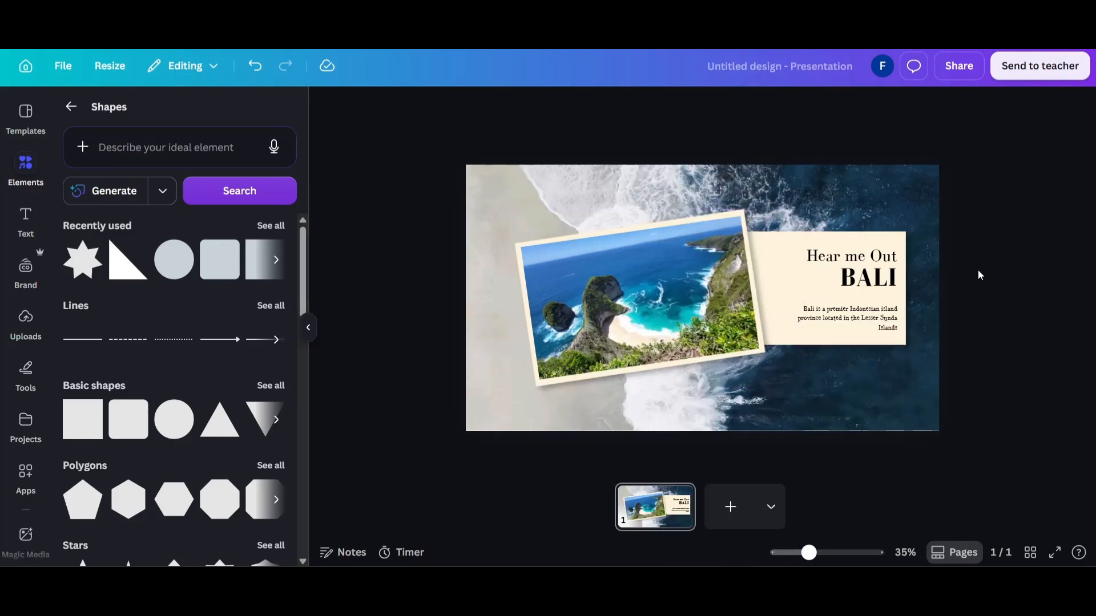
Add a second page and fill it with the uploaded world map image.
left_click(729, 506)
left_click(36, 319)
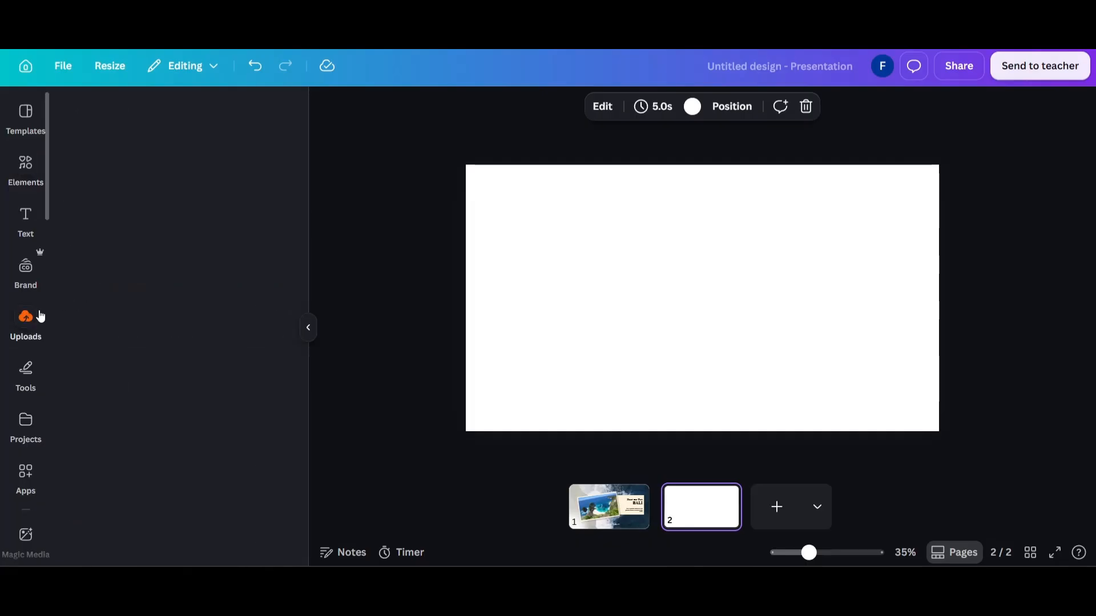
left_click_drag(194, 324, 489, 277)
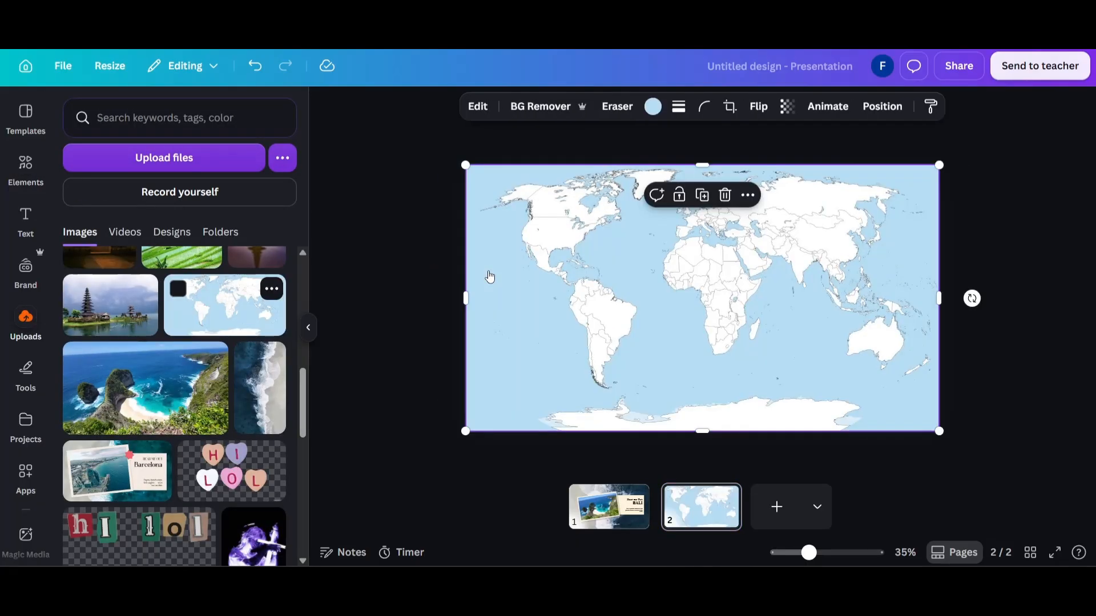
left_click(406, 261)
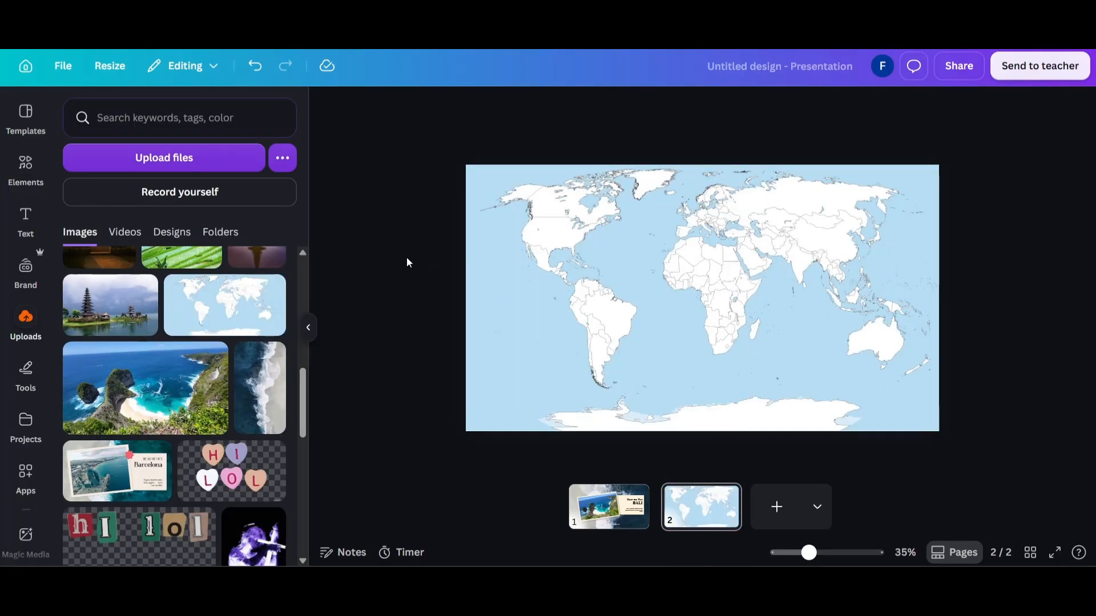
Copy the Bali text card from page 1 onto the world map page.
left_click(609, 505)
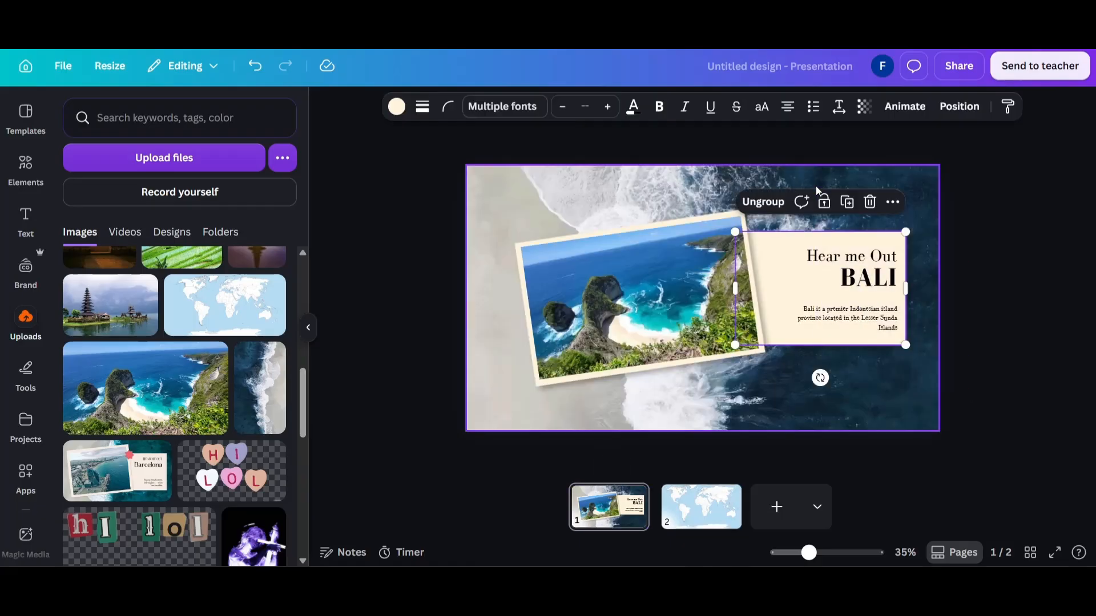
left_click(697, 506)
key("ctrl+v")
Tilt the copied Bali card clockwise and move it to the map's upper right area.
left_click_drag(821, 377, 796, 373)
left_click_drag(806, 318, 816, 281)
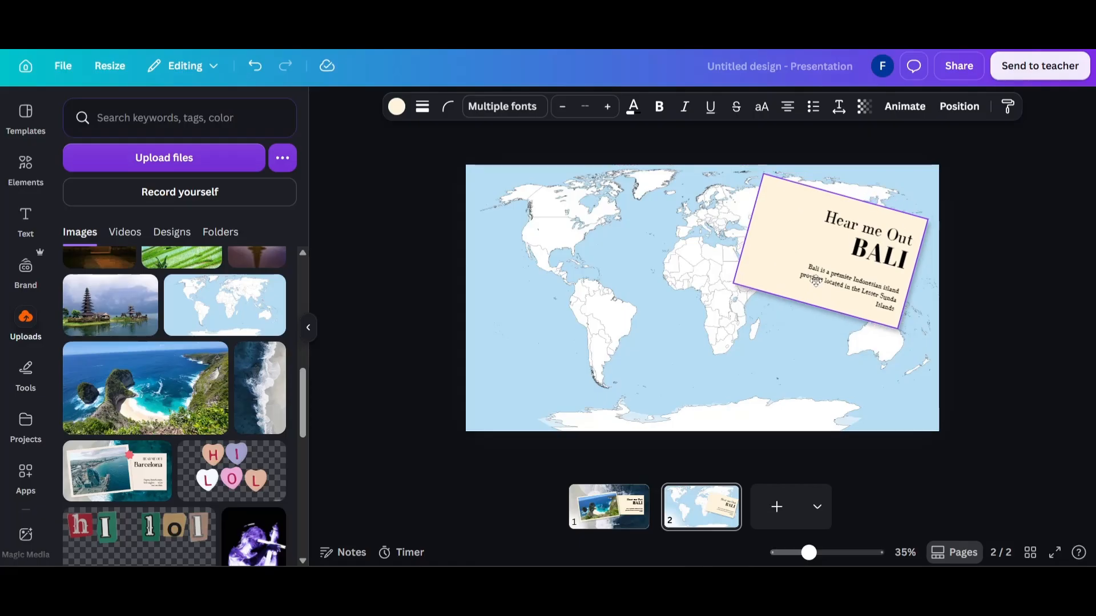
left_click(998, 250)
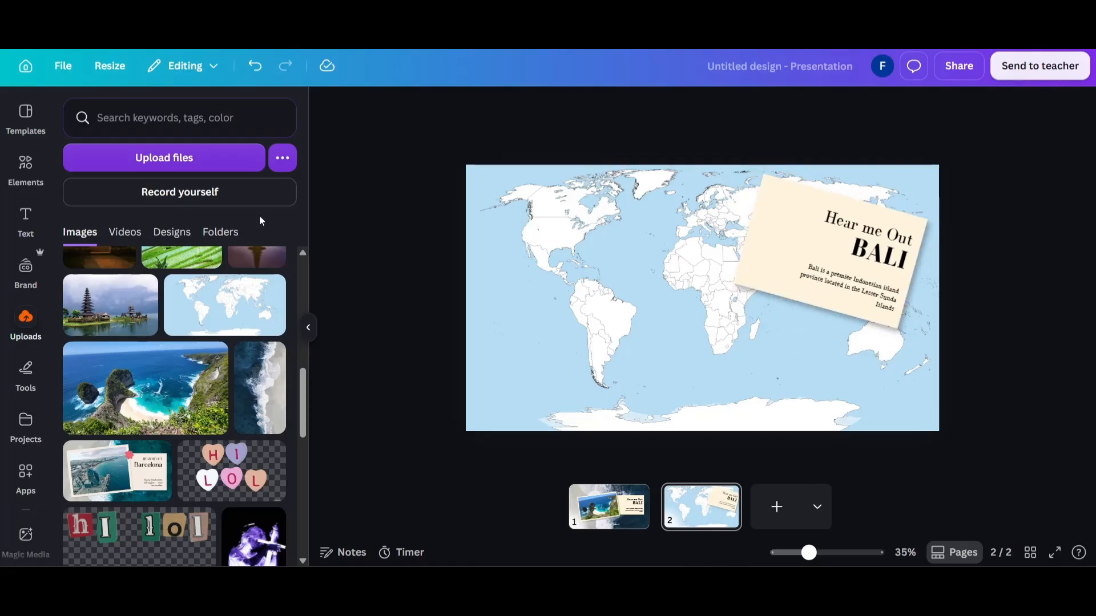
Add the salmon Fast Forward Arrow graphic to the map page, shrink it and place it over northwestern North America.
left_click(26, 165)
left_click(68, 105)
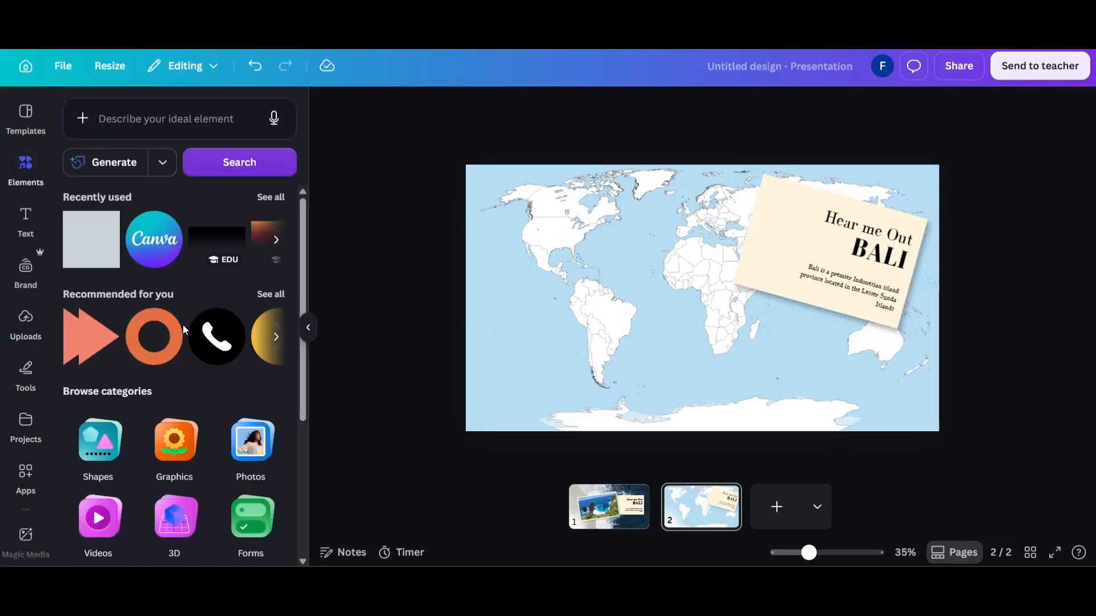
left_click(92, 336)
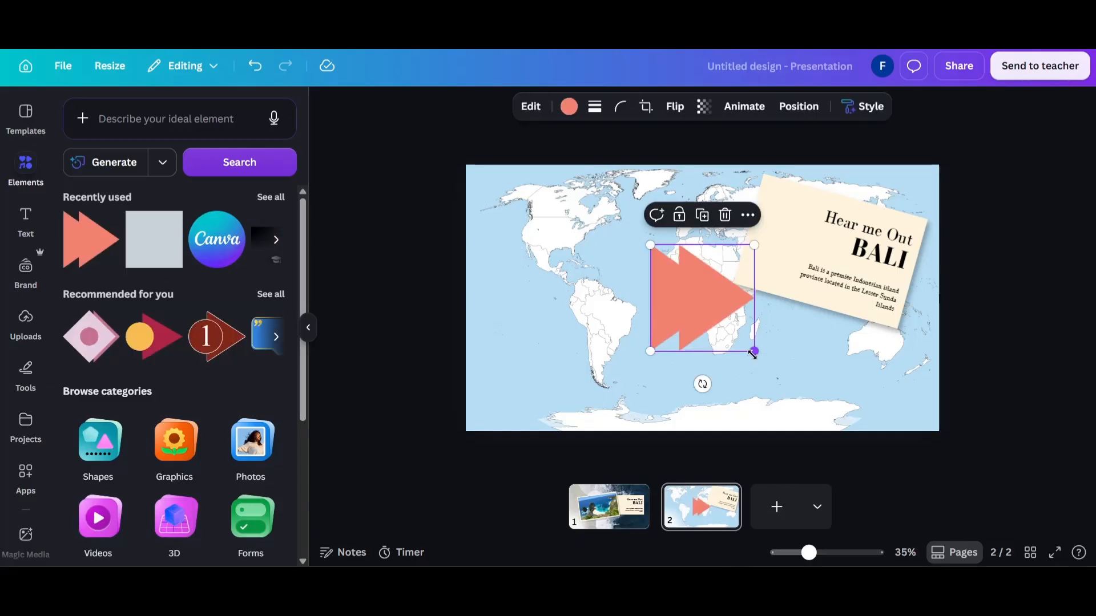
left_click_drag(753, 353, 522, 215)
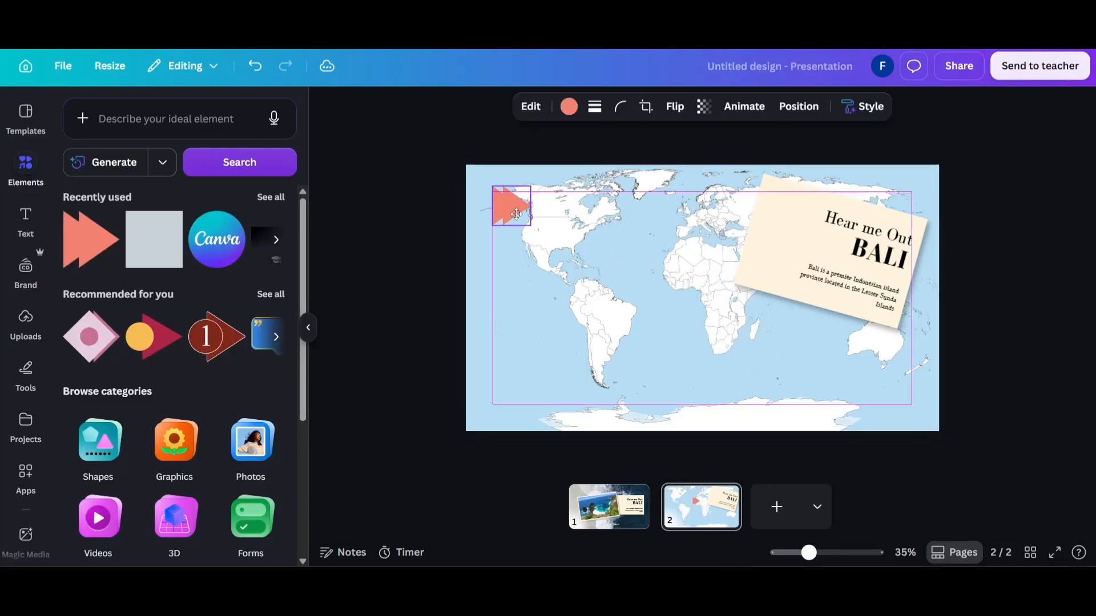
left_click(408, 241)
left_click(109, 222)
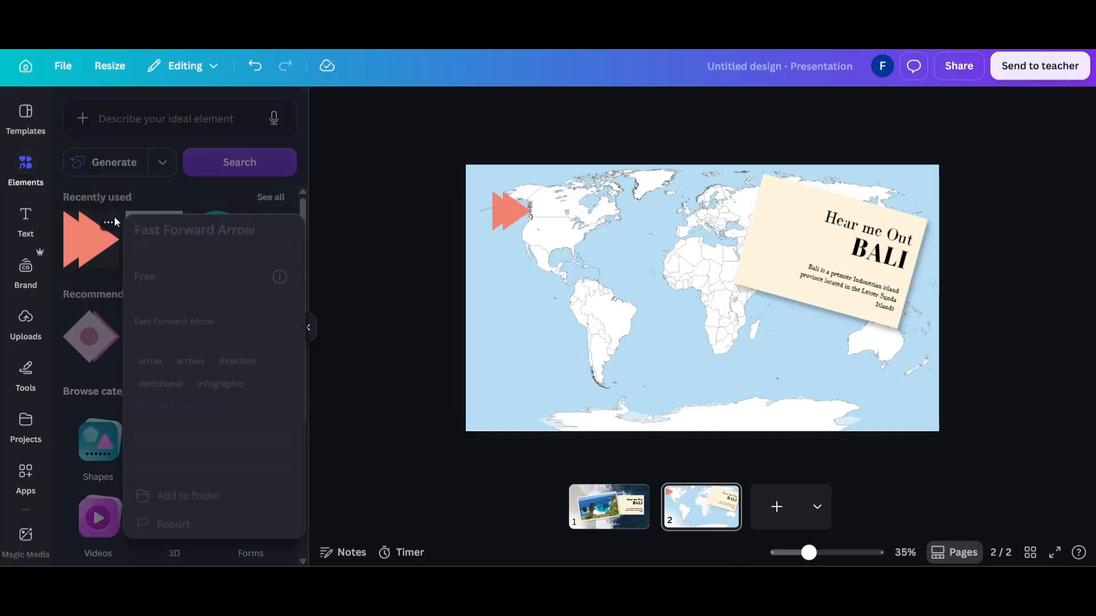
left_click(359, 232)
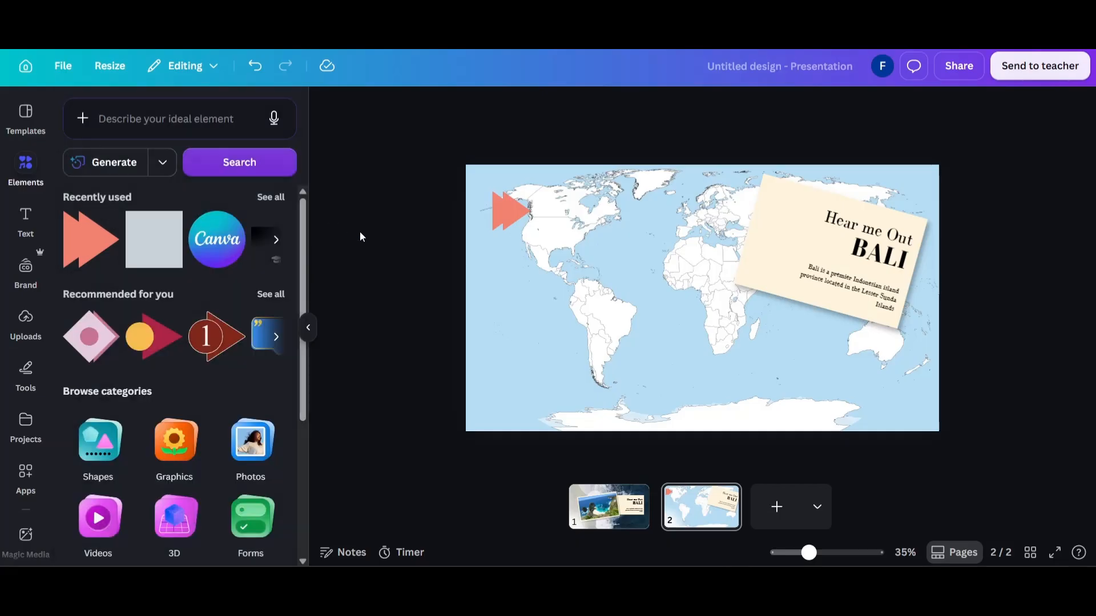
Copy the framed beach photo group from page 1 to page 2 and position it over the map's lower left area.
left_click(624, 520)
left_click_drag(383, 338, 544, 303)
key("ctrl+c")
left_click(701, 507)
key("ctrl+v")
left_click_drag(626, 272, 589, 309)
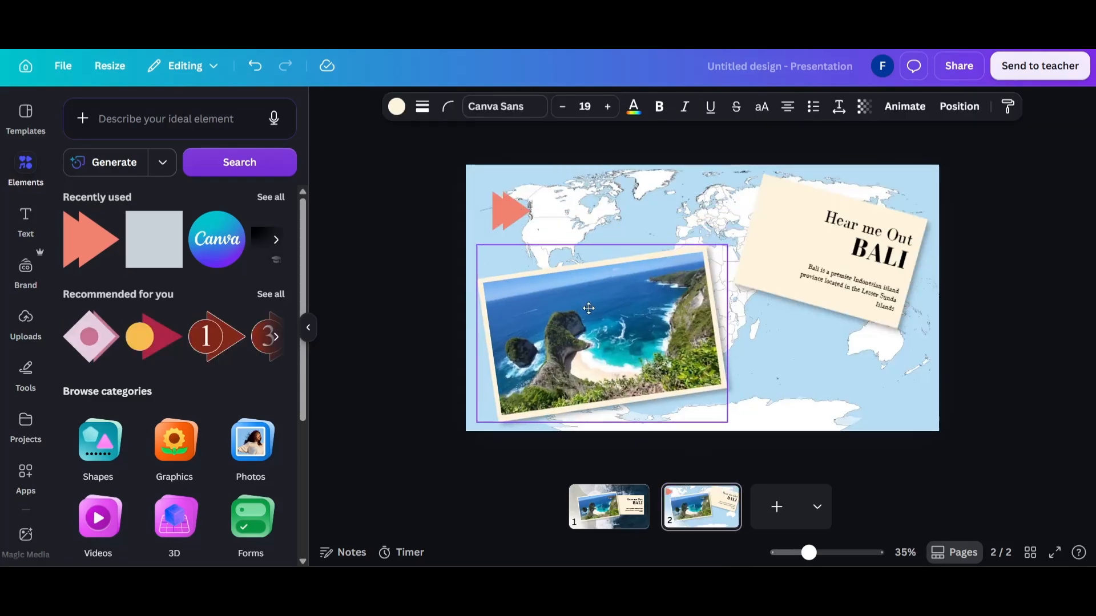
left_click(541, 318)
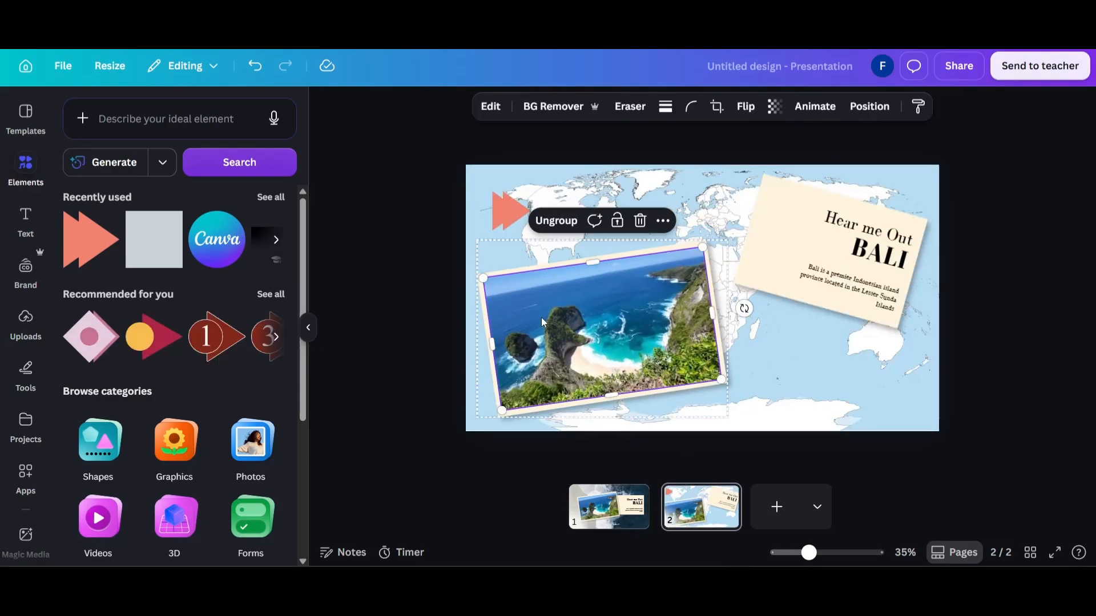
left_click(382, 244)
left_click(524, 309)
left_click(430, 309)
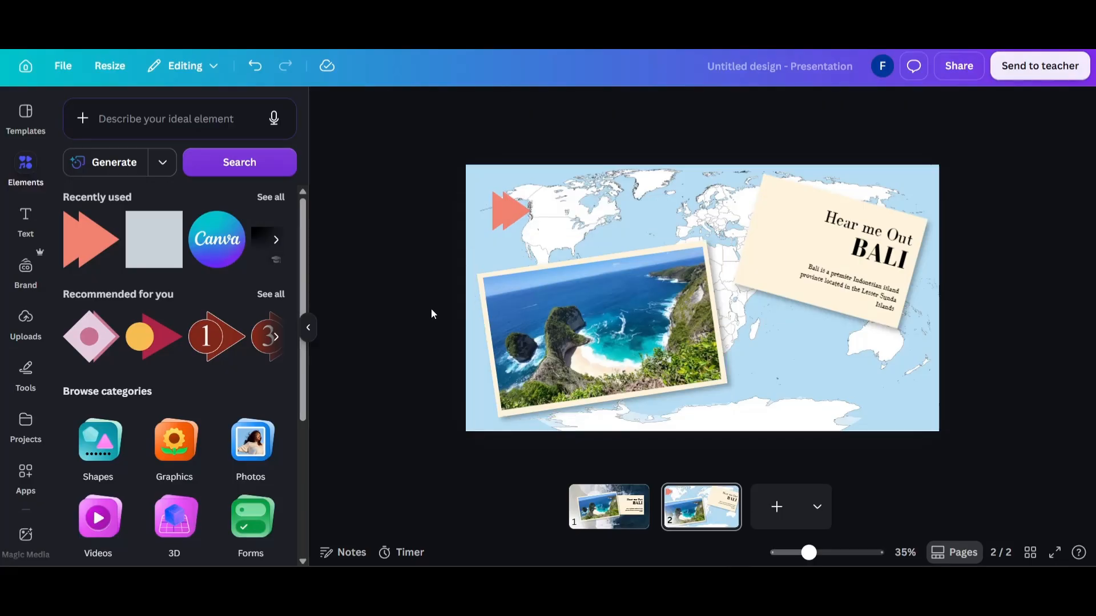
Add a blank page after page 2 and duplicate page 2.
left_click(776, 506)
right_click(687, 518)
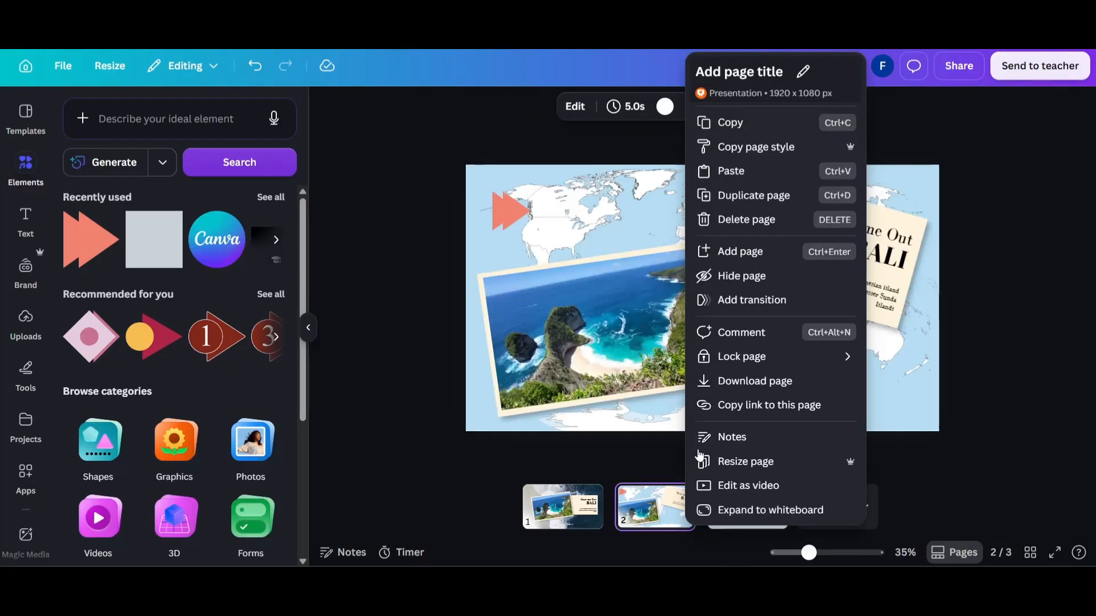
left_click(706, 196)
Delete the framed photo, the arrow and the Bali card from page 3, leaving only the world map.
left_click(542, 310)
key("Delete")
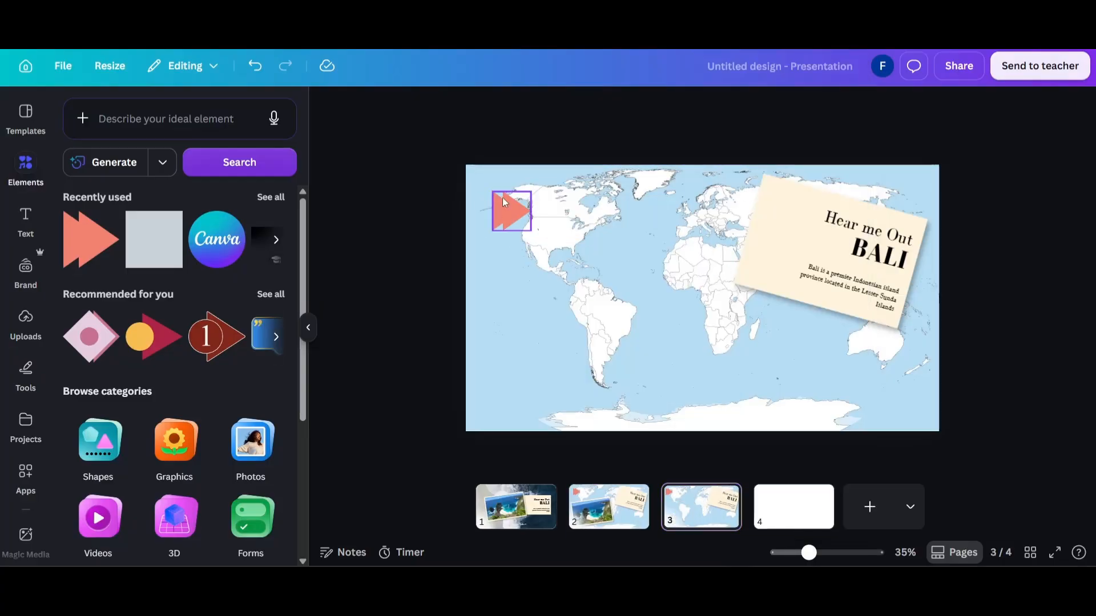
left_click(503, 199)
key("Delete")
left_click(847, 284)
key("Delete")
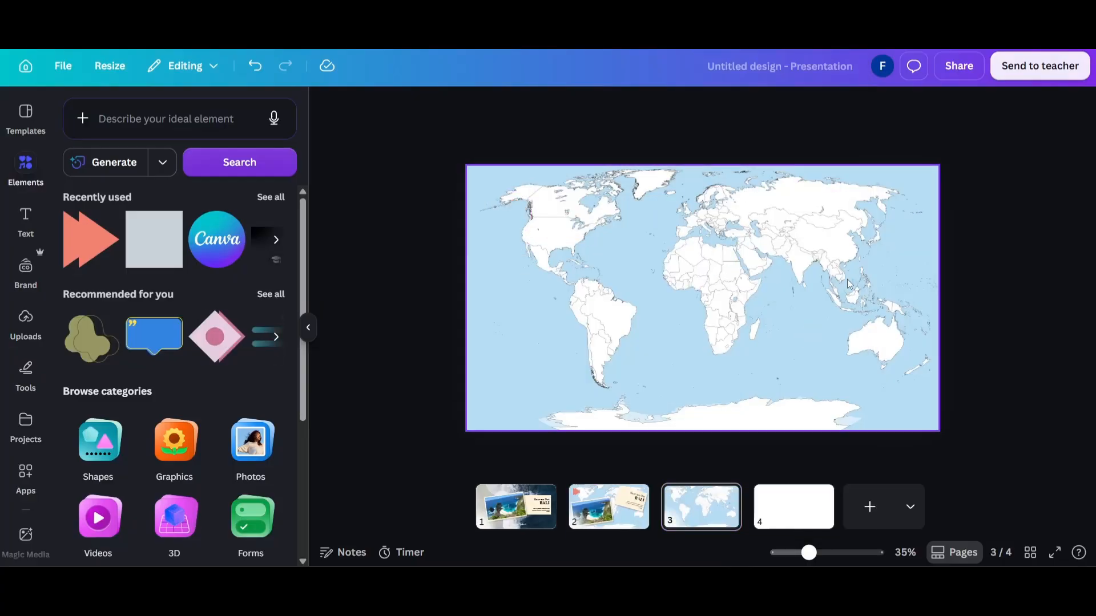
Enlarge the world map on page 3 and shift it to focus on Southeast Asia and Australia.
left_click(728, 285)
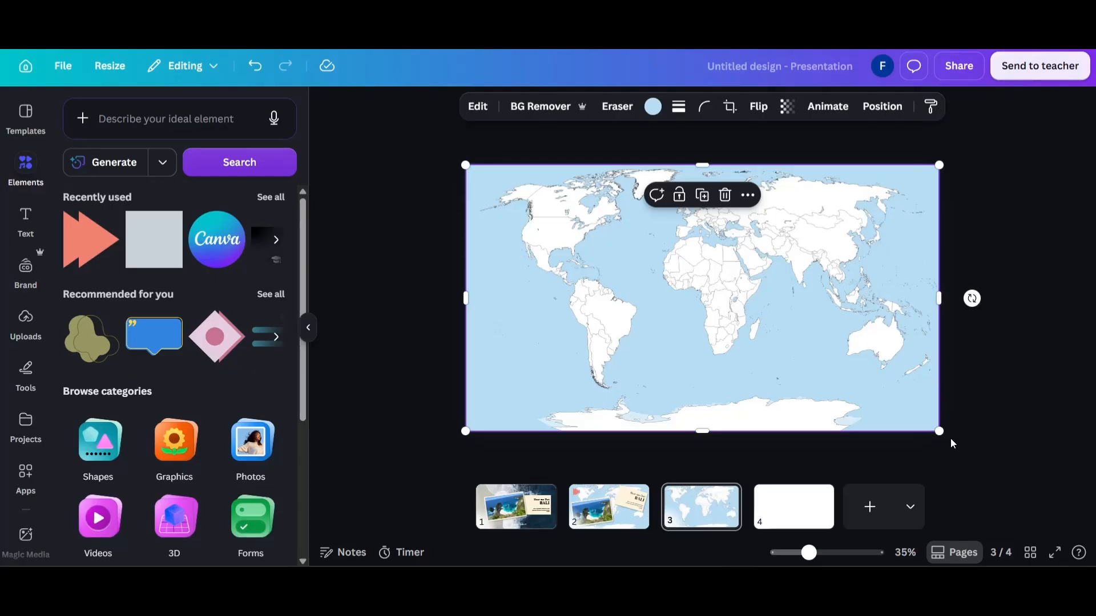
left_click_drag(939, 432, 1084, 537)
left_click_drag(706, 355, 449, 253)
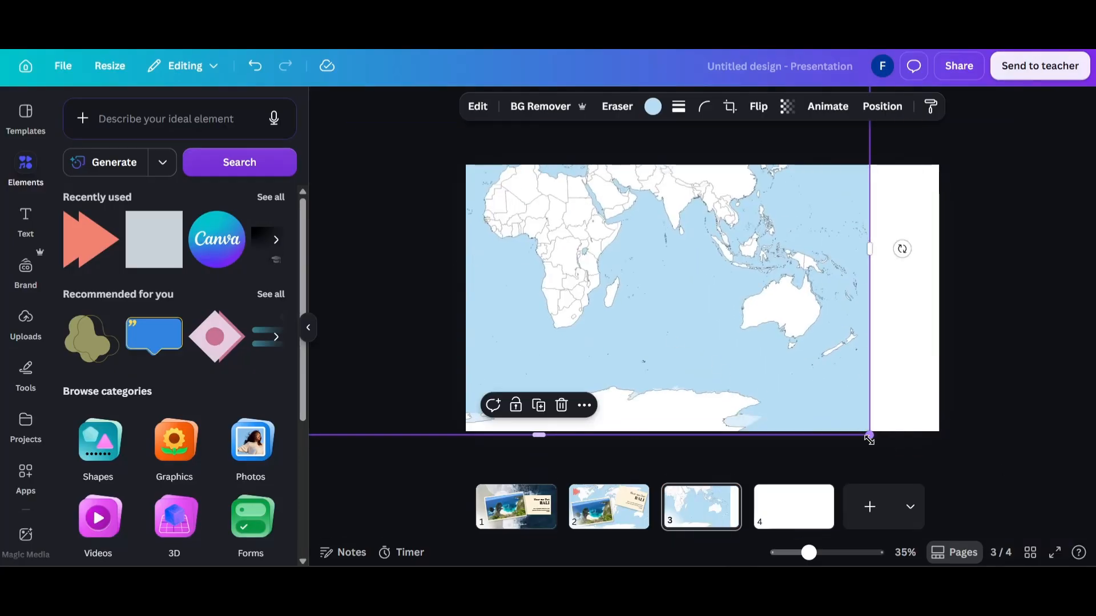
left_click_drag(869, 438, 1082, 563)
left_click_drag(766, 421, 451, 365)
left_click(905, 306)
left_click_drag(759, 319, 786, 320)
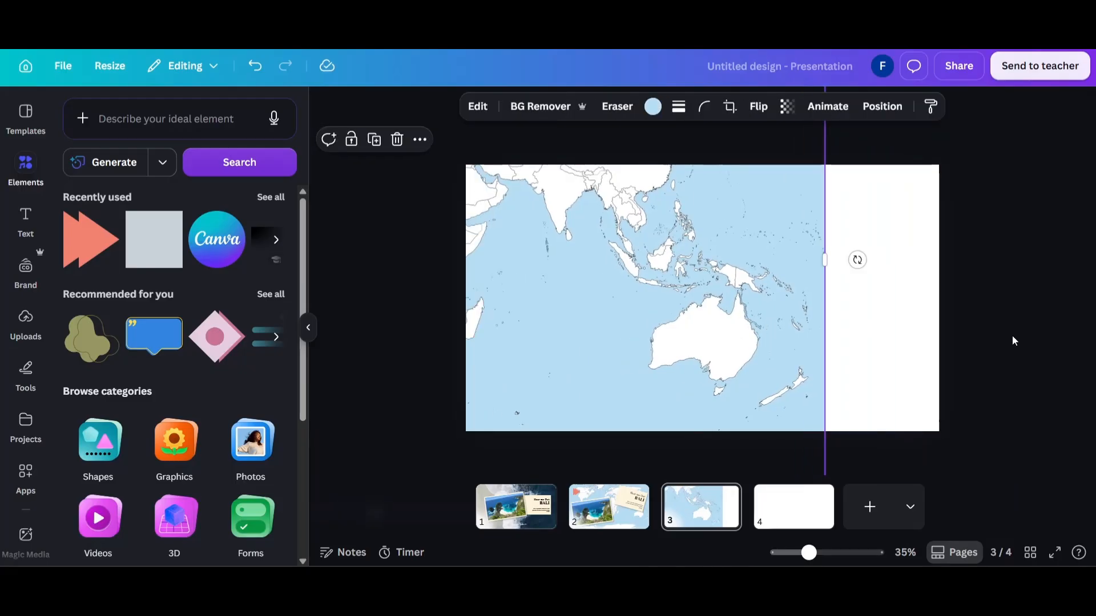
left_click(1014, 341)
Copy the Bali card from page 2 to page 3, remove its text, and rotate the blank card upright.
left_click(626, 506)
left_click(784, 282)
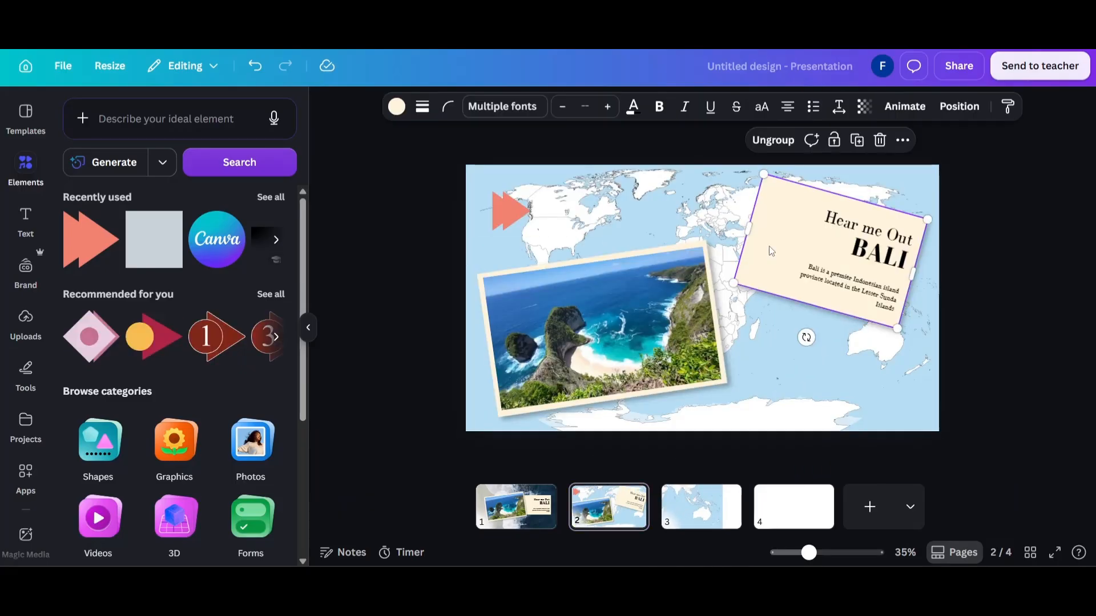
left_click(723, 525)
left_click(833, 251)
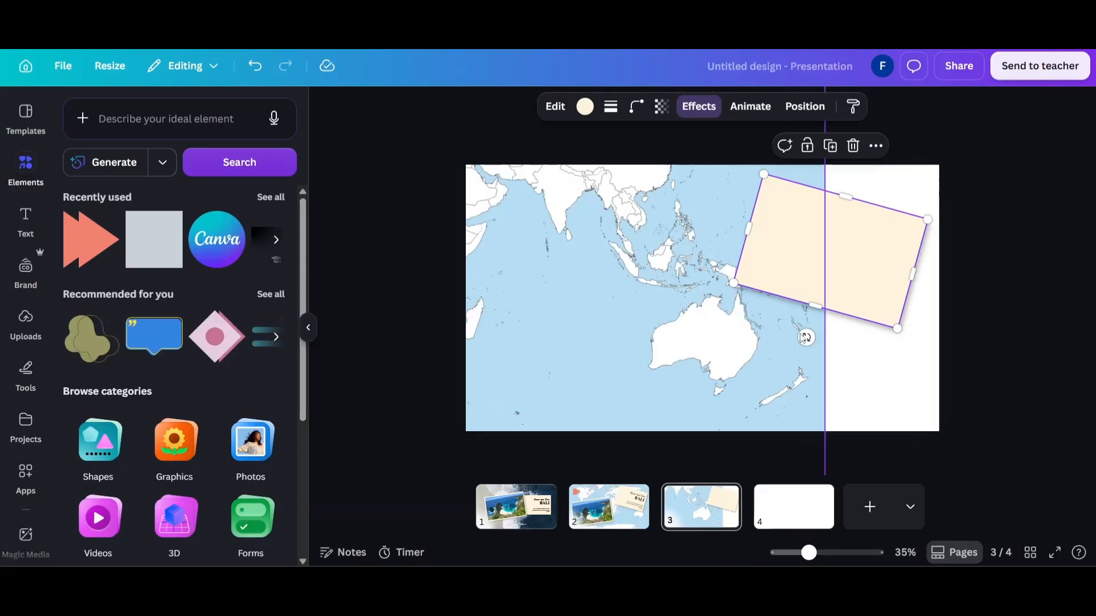
left_click_drag(806, 337, 828, 340)
left_click(996, 279)
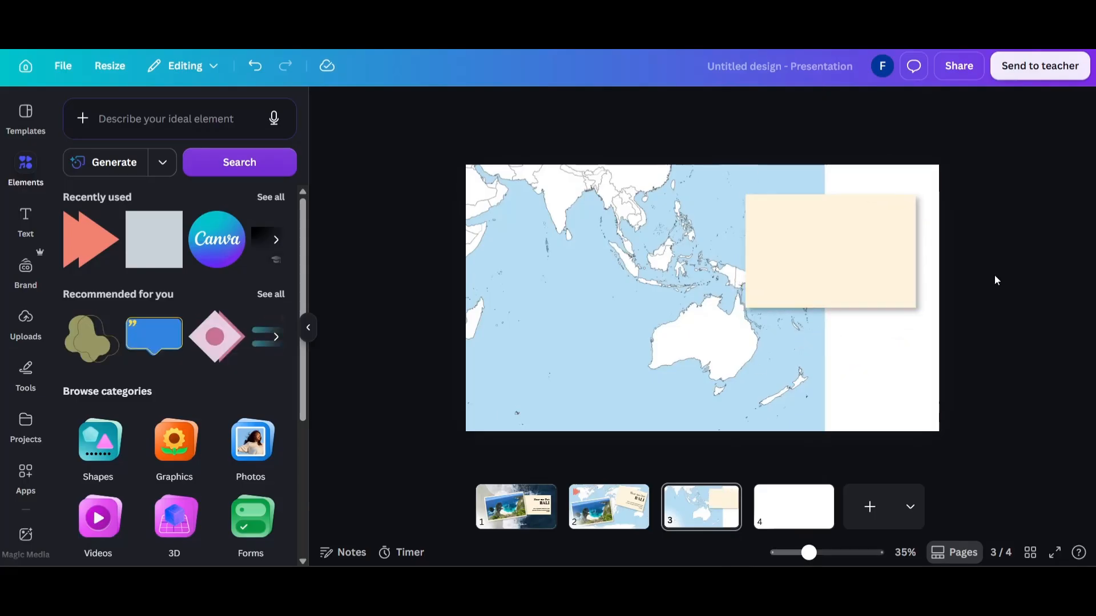
Add a JULY heading in Bodoni FLF, reduce it to size 41.9 and place it in the card's upper left corner.
left_click(34, 231)
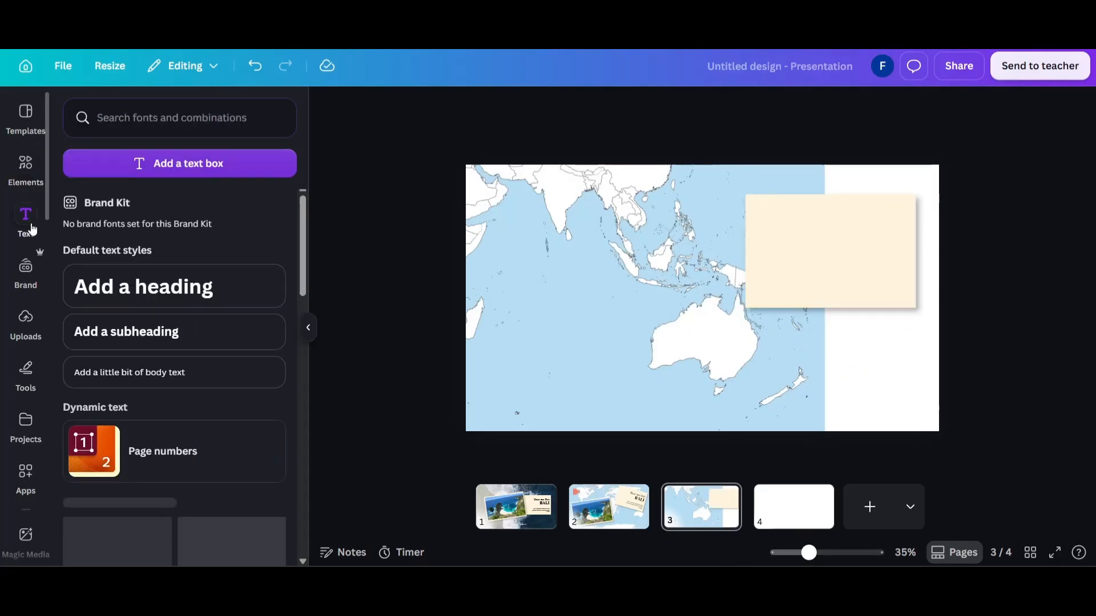
left_click(128, 311)
type("JULY")
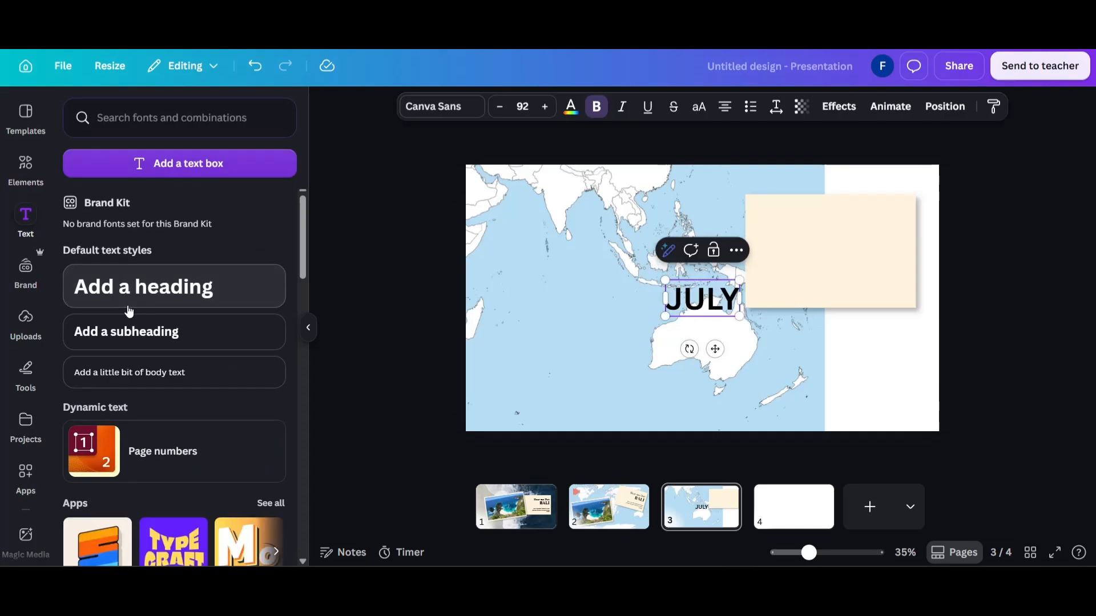
key("ctrl+a")
left_click(421, 117)
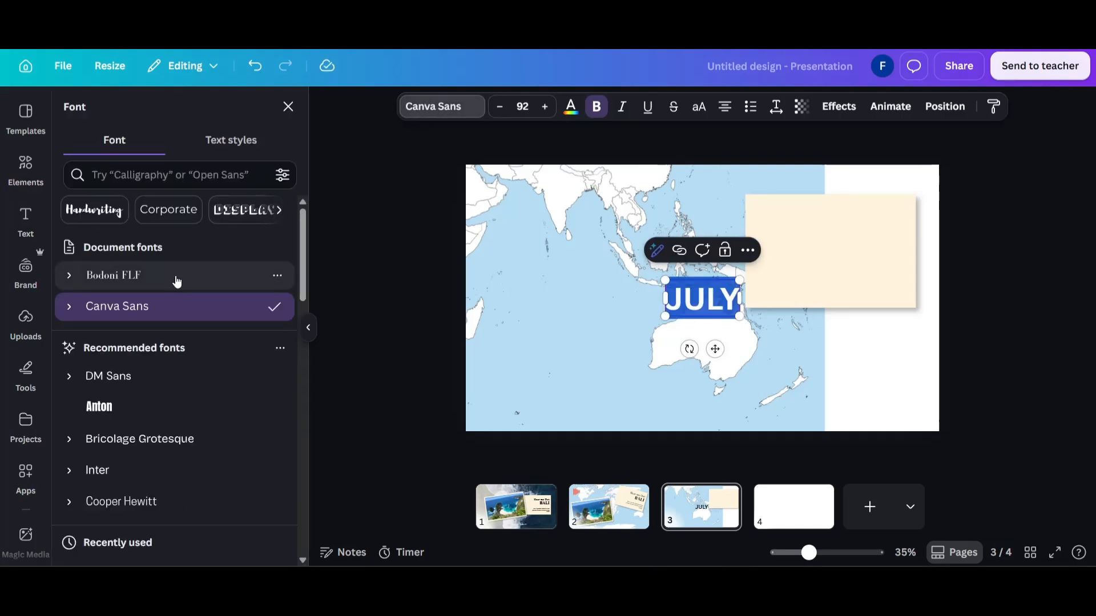
left_click(174, 278)
left_click(431, 340)
left_click_drag(702, 298, 785, 265)
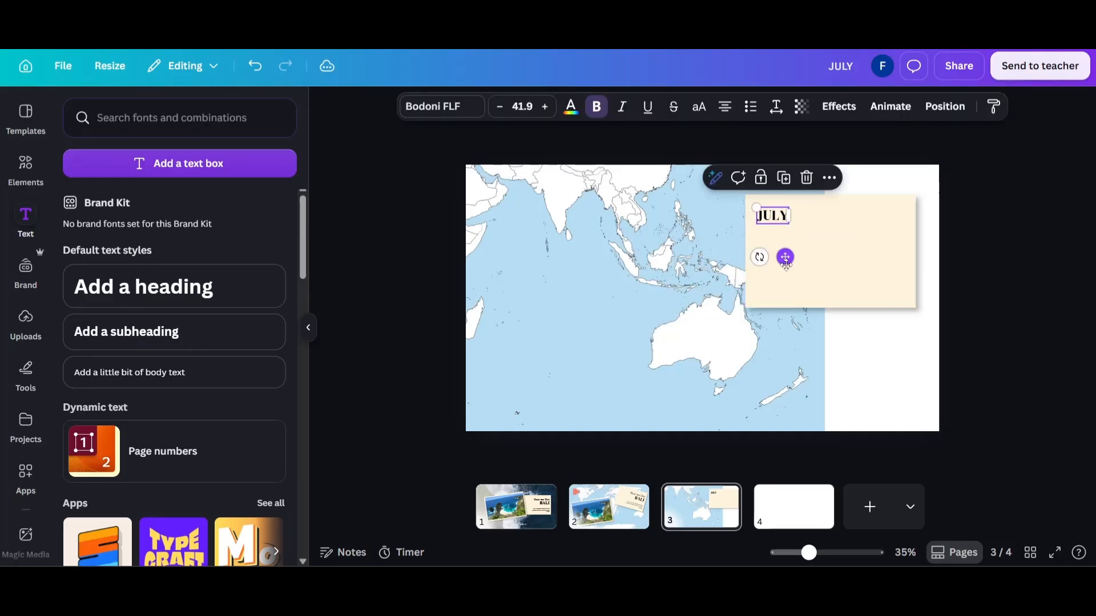
Change the JULY heading to the dark blue from the photo colors.
left_click(571, 107)
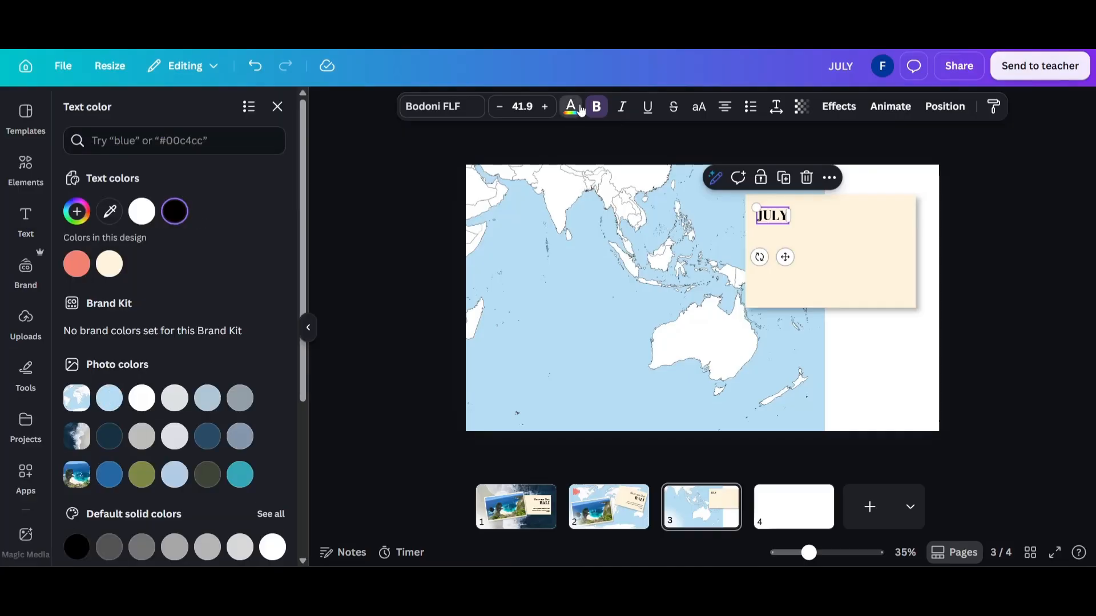
left_click(203, 444)
left_click(375, 289)
Duplicate the JULY heading, move the copy directly beneath it and change its text to 1.
left_click(769, 218)
key("ctrl+d")
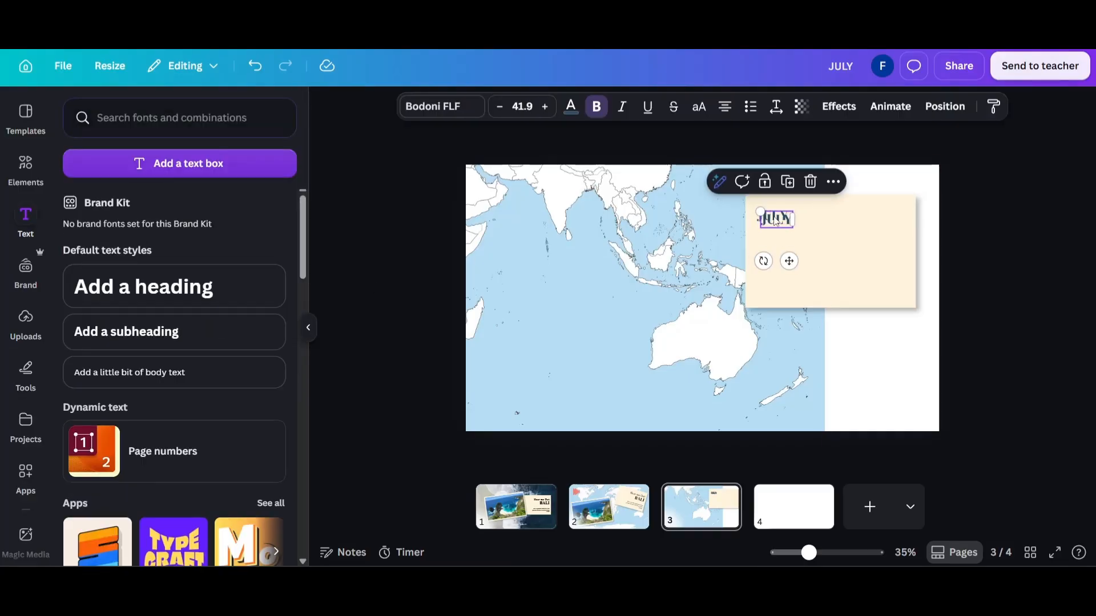
left_click_drag(774, 220, 771, 233)
double_click(773, 233)
type("1")
left_click(908, 243)
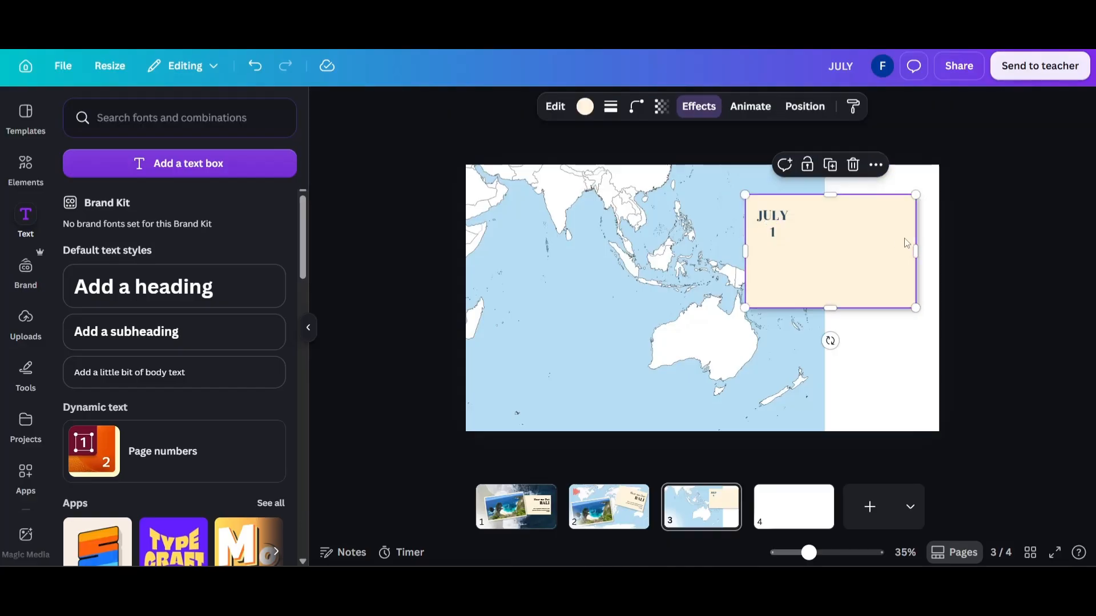
Remove bold from the 1, align it under the start of JULY and reduce its font size to 29.9.
left_click(776, 236)
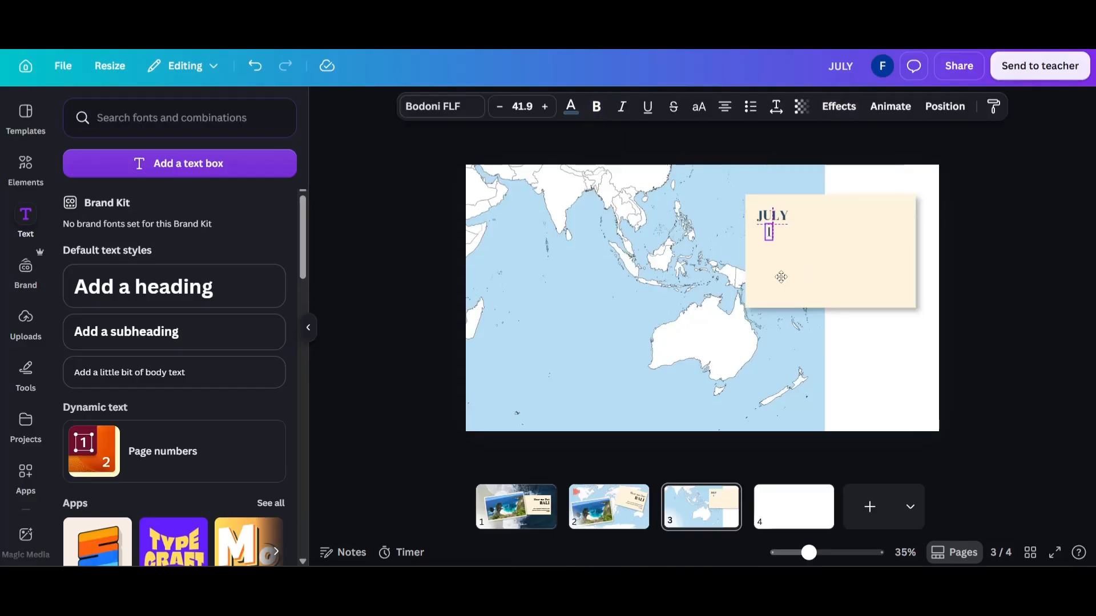
left_click_drag(779, 280, 778, 282)
left_click_drag(756, 230, 758, 231)
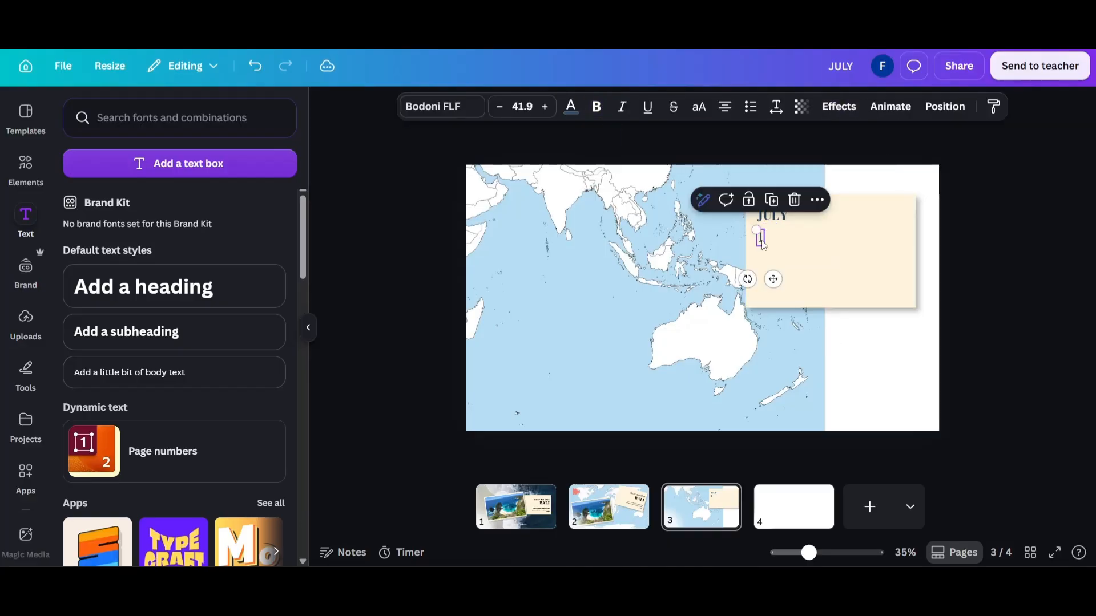
left_click(500, 107)
left_click(500, 107)
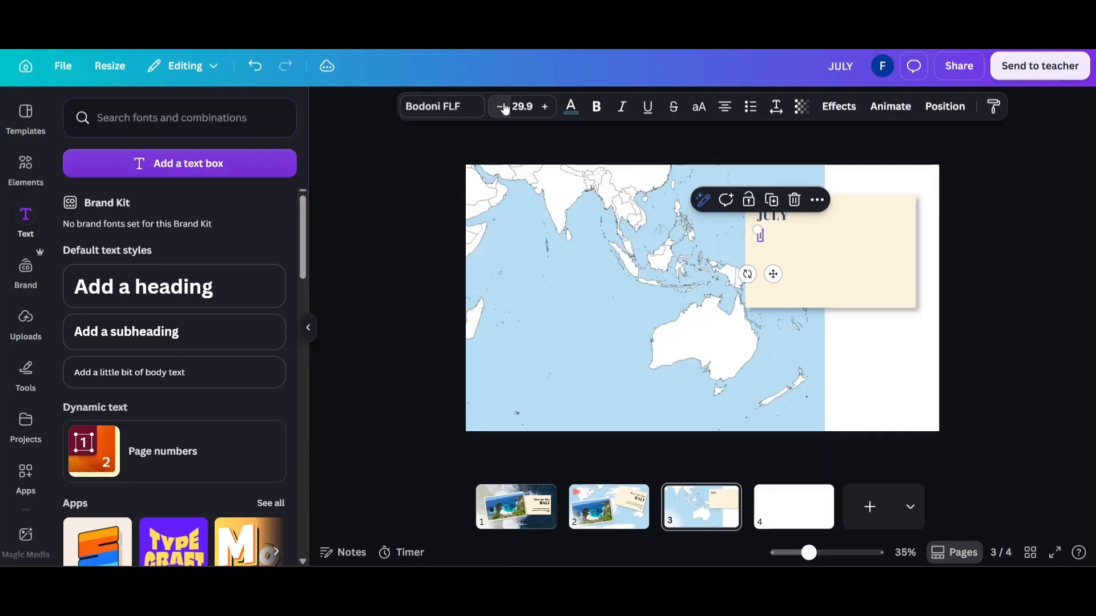
Duplicate the 1, place the copy to its right and change it to 2.
left_click_drag(772, 274, 790, 266)
key("ctrl+z")
left_click(787, 237)
double_click(787, 237)
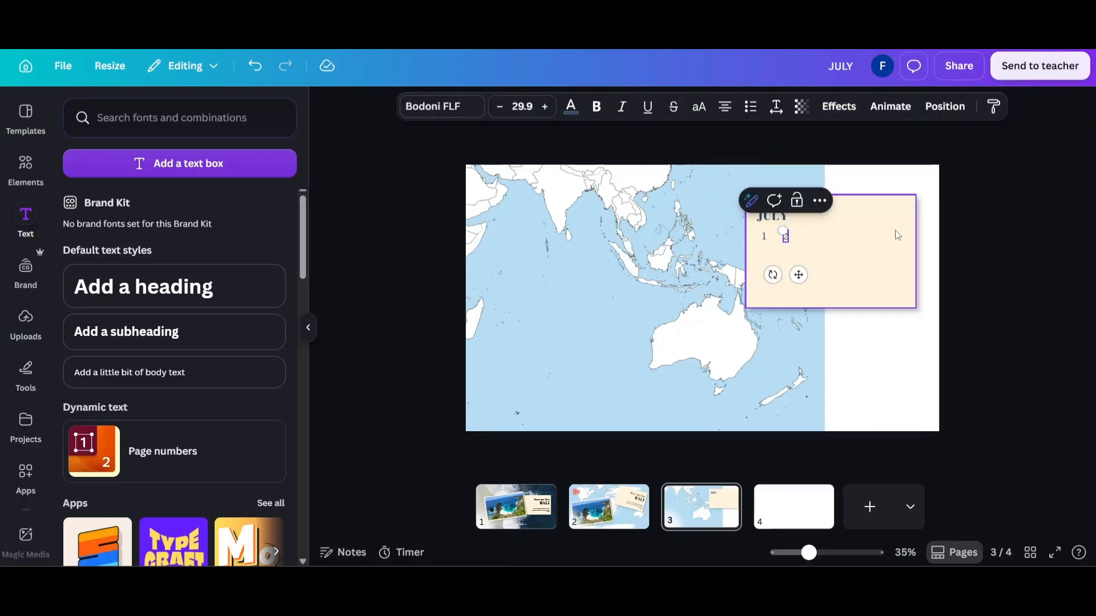
left_click(1031, 233)
Continue the date row with evenly spaced duplicates to the right of the 2, changing them to 3 and 4.
left_click(788, 238)
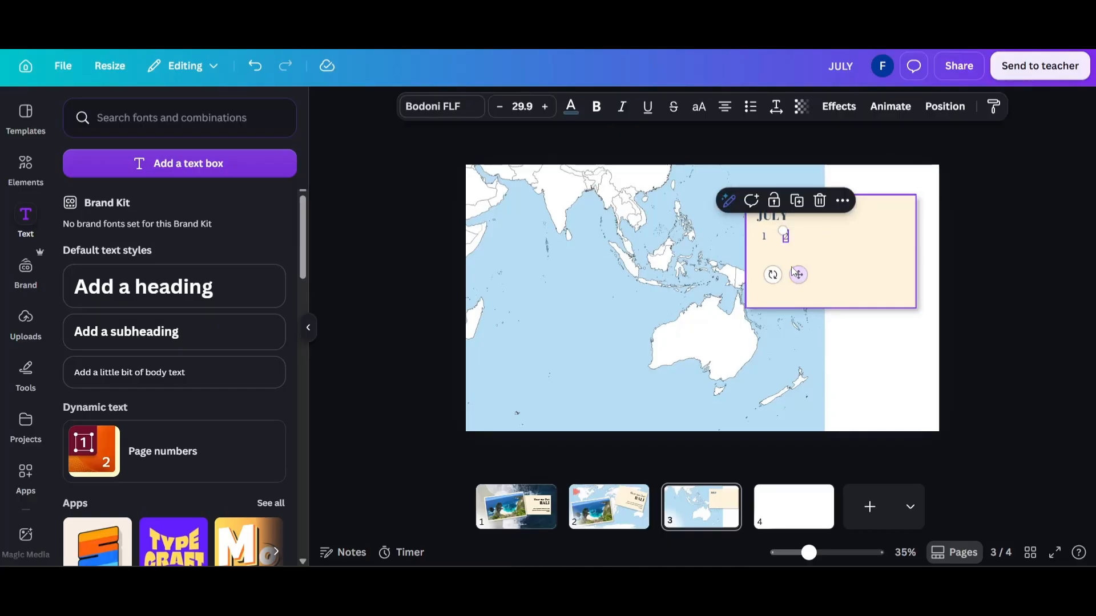
left_click_drag(794, 270, 822, 277)
double_click(808, 237)
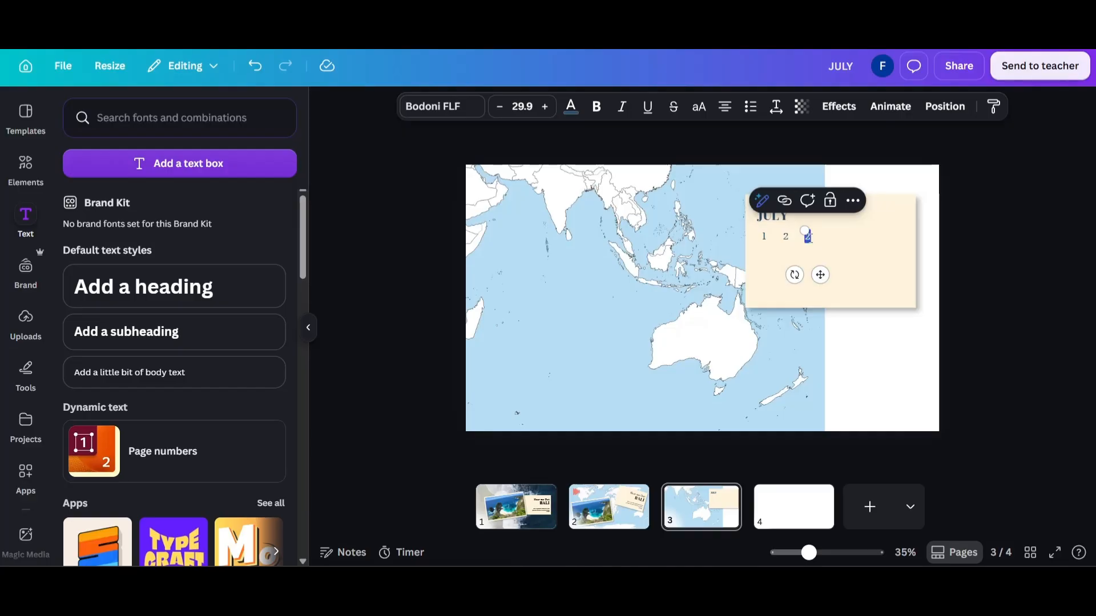
left_click(1029, 239)
left_click(812, 241)
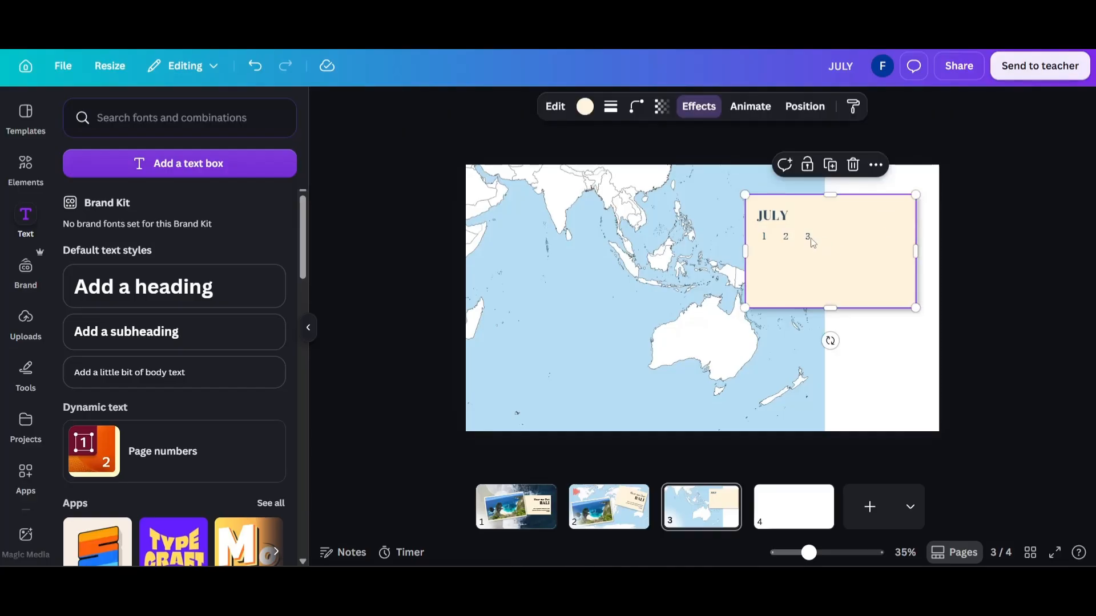
left_click(807, 240)
key("ctrl+d")
left_click_drag(824, 278, 843, 272)
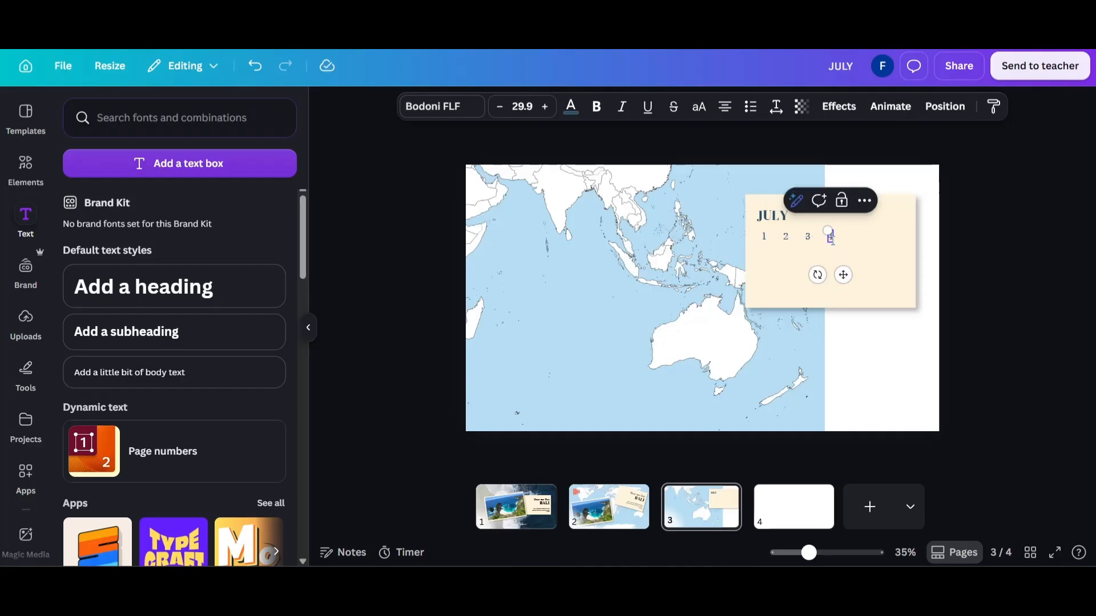
left_click(983, 250)
Extend the date row with evenly spaced duplicates after the 4, changing them to 5, 6 and 7.
left_click(832, 240)
key("ctrl+d")
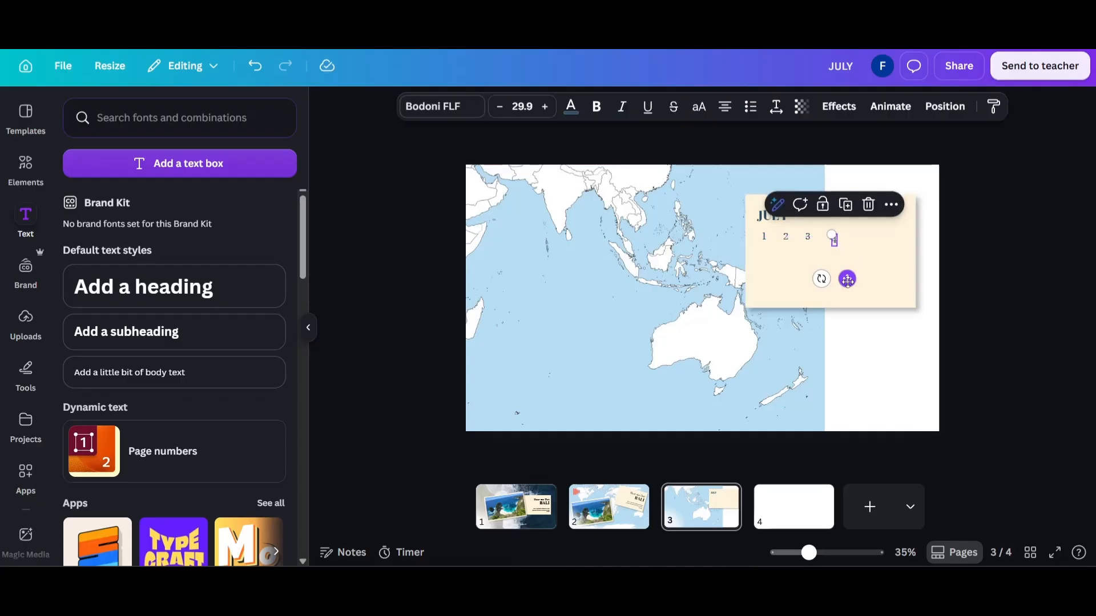
left_click_drag(847, 282, 866, 278)
double_click(851, 238)
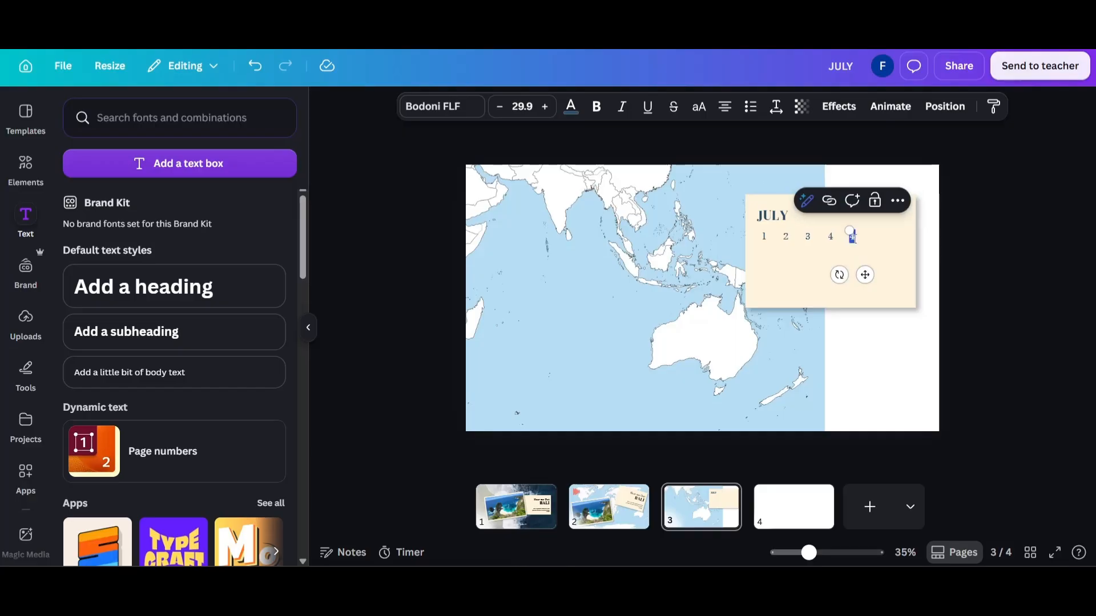
left_click(976, 238)
left_click(854, 238)
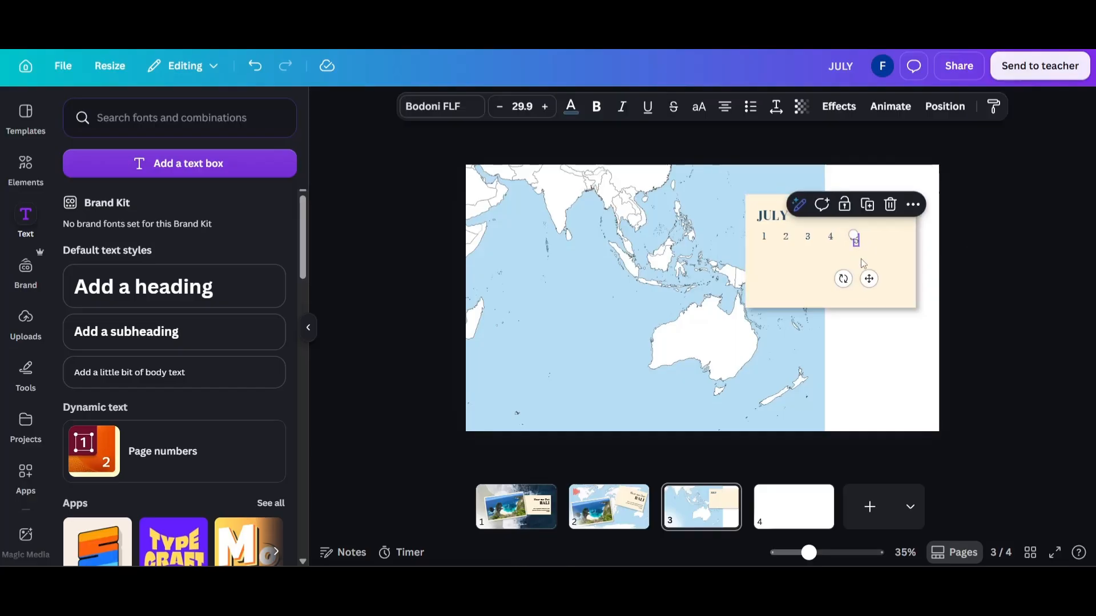
left_click_drag(874, 271, 887, 269)
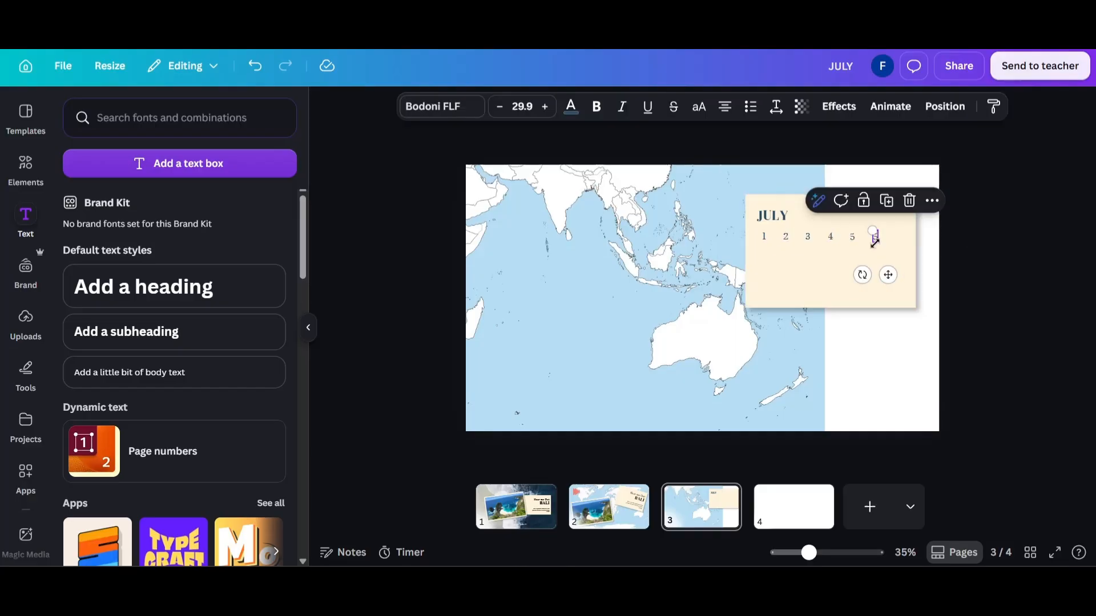
double_click(876, 238)
left_click(1010, 248)
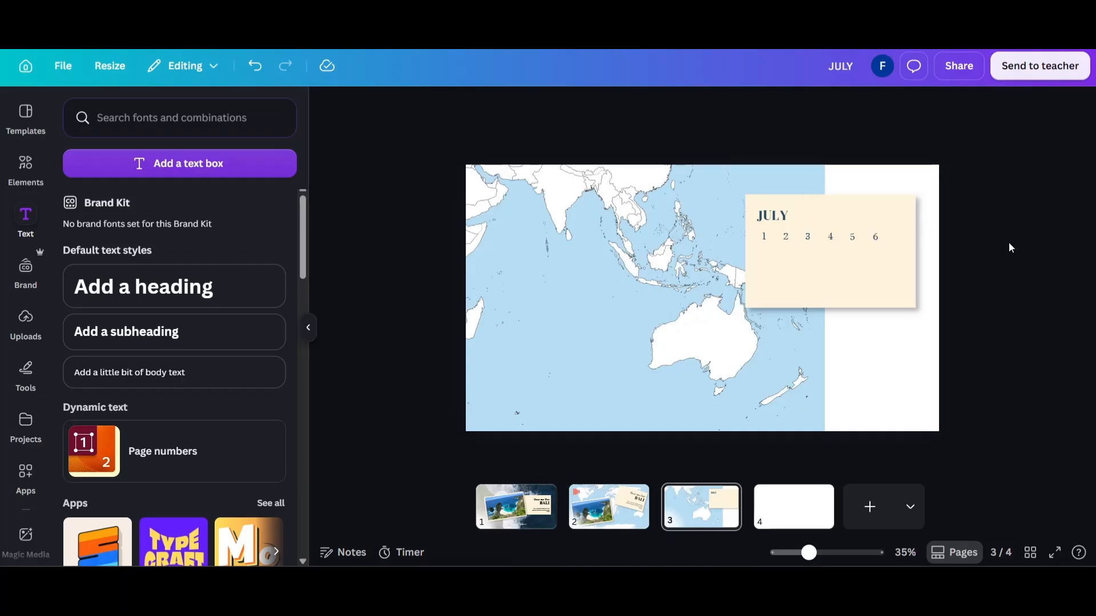
left_click(877, 242)
key("ctrl+d")
left_click_drag(888, 280, 900, 273)
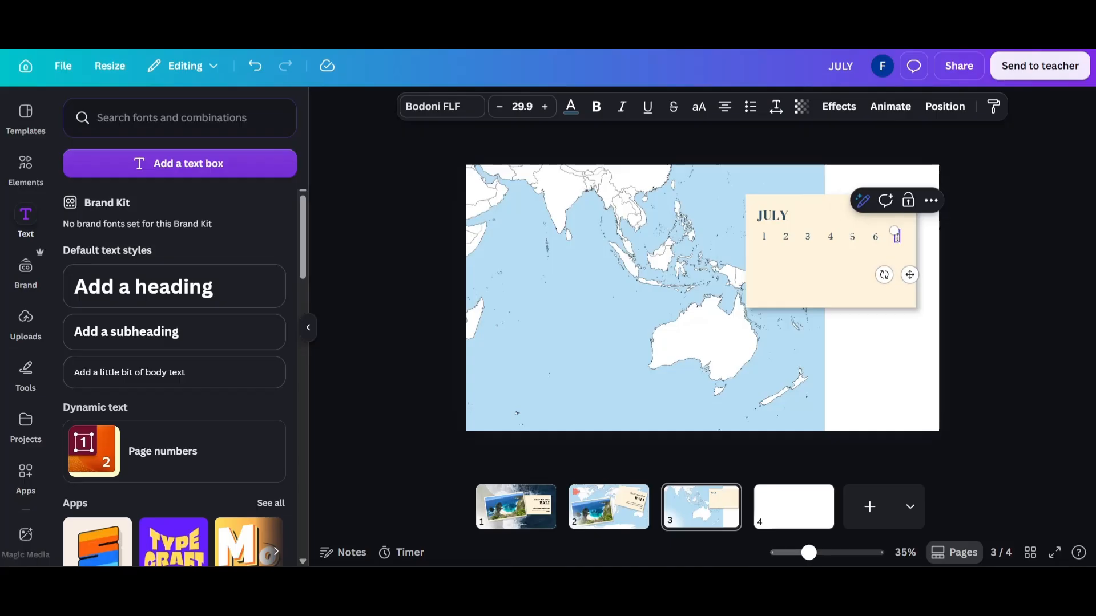
Select only the seven dates without the card or map, and stack two evenly spaced copies of the row below.
left_click_drag(974, 241, 764, 240)
right_click(765, 240)
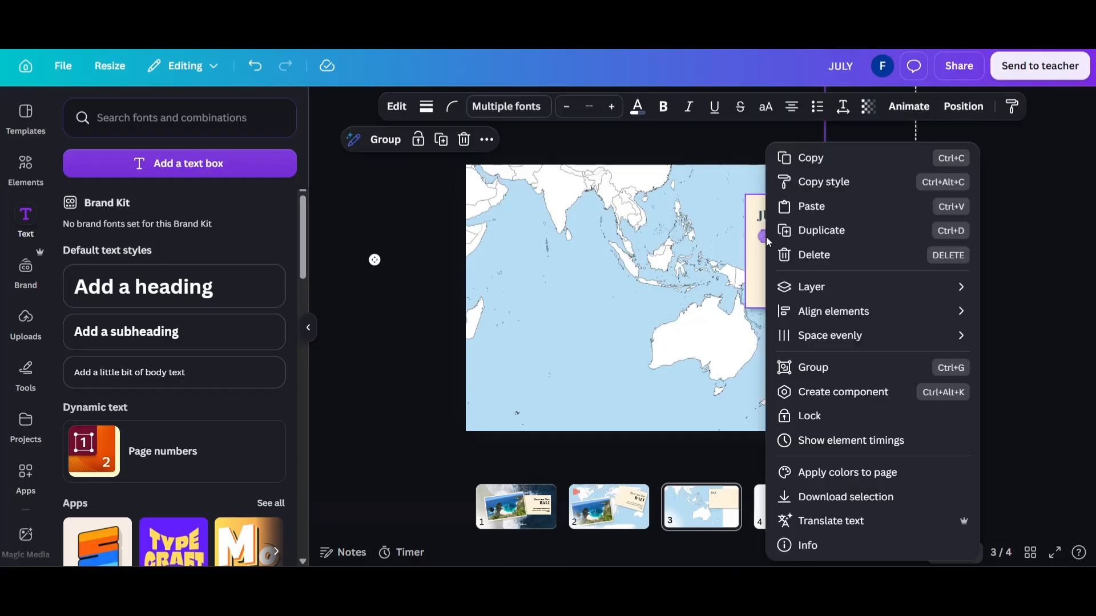
mouse_move(805, 292)
left_click(659, 399)
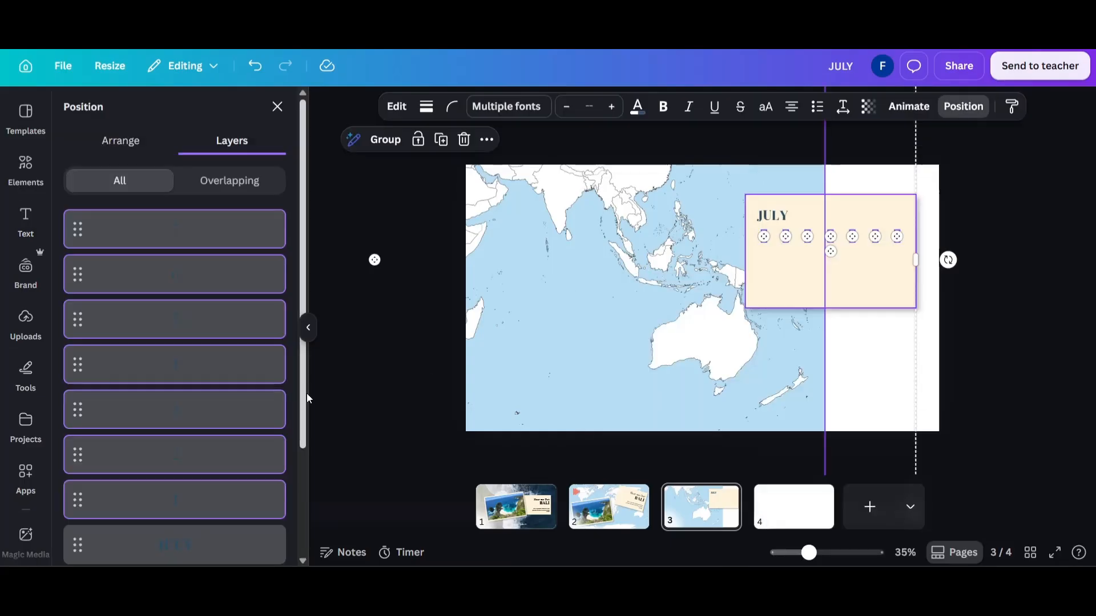
scroll(246, 416, "down", 5)
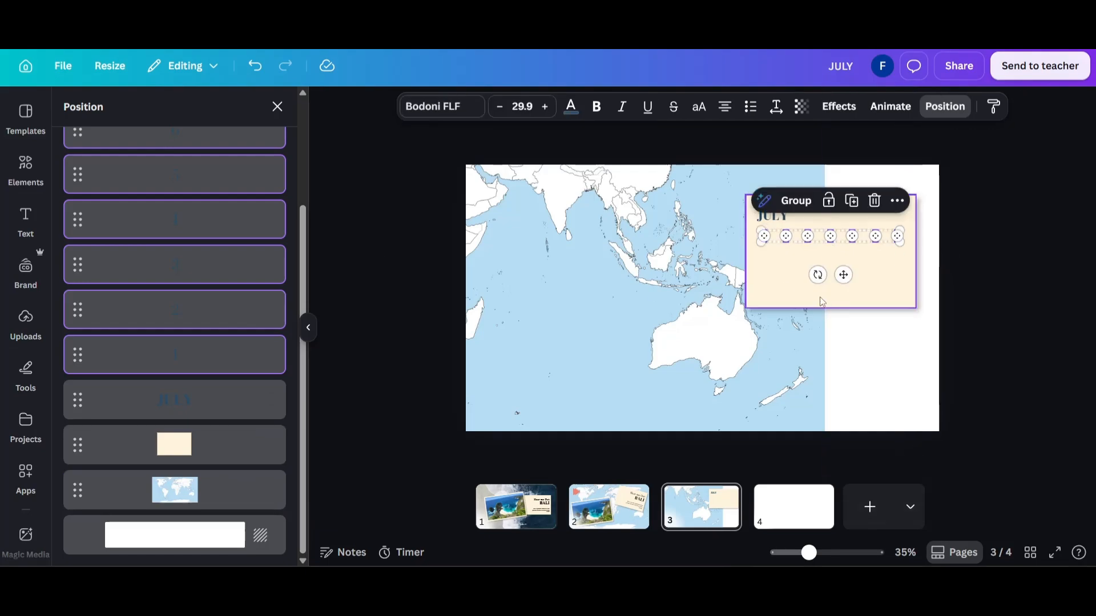
left_click_drag(843, 275, 841, 313)
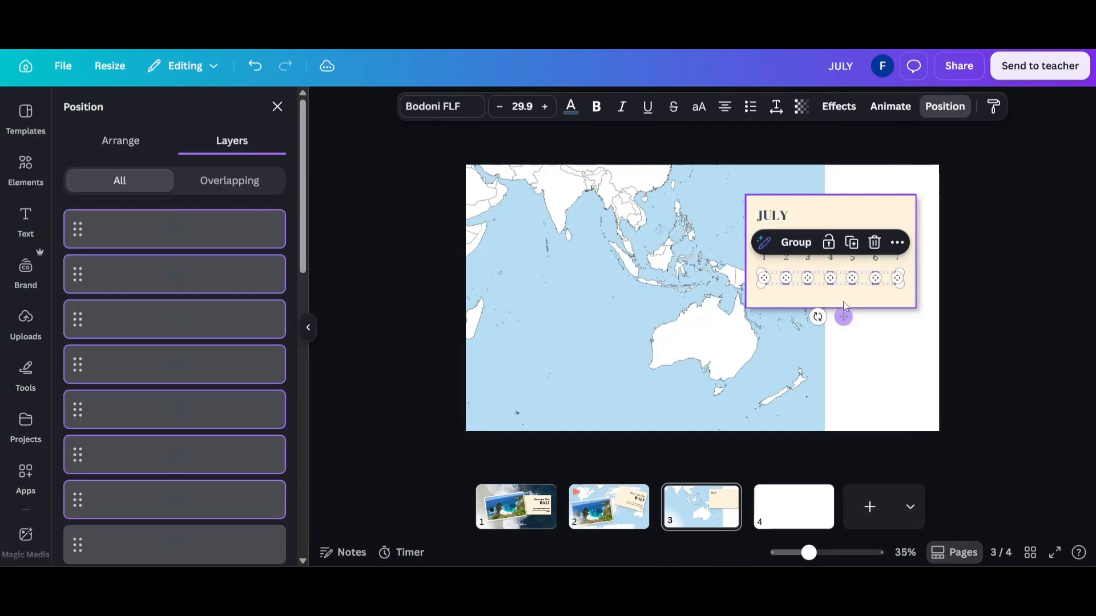
left_click(1056, 299)
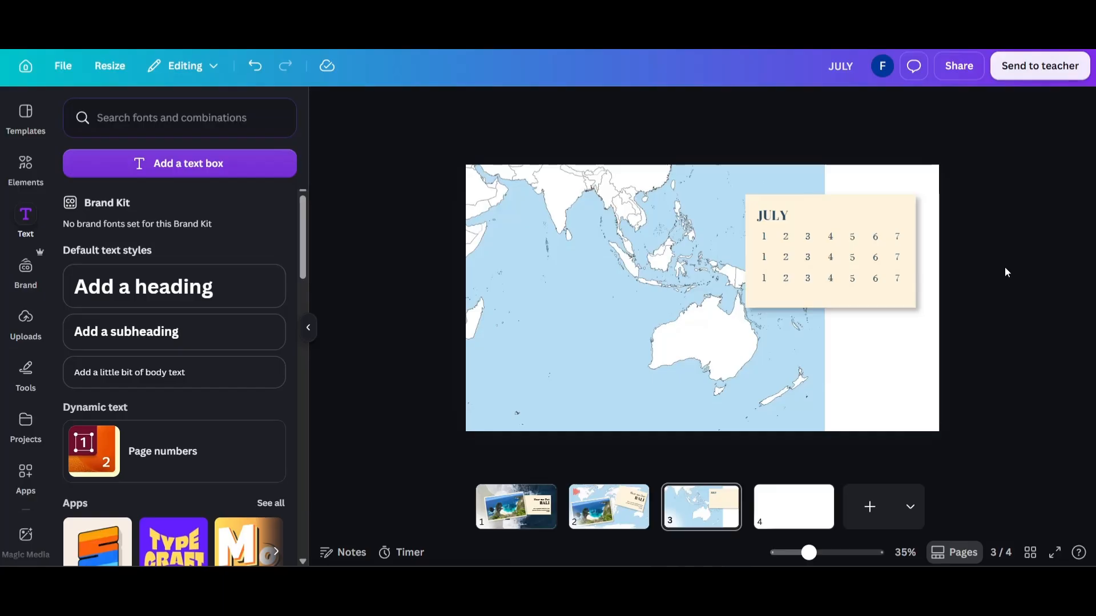
Search the elements for "arrow location" and add the solid black location pin with an oval base from the graphics.
left_click(25, 172)
left_click(128, 125)
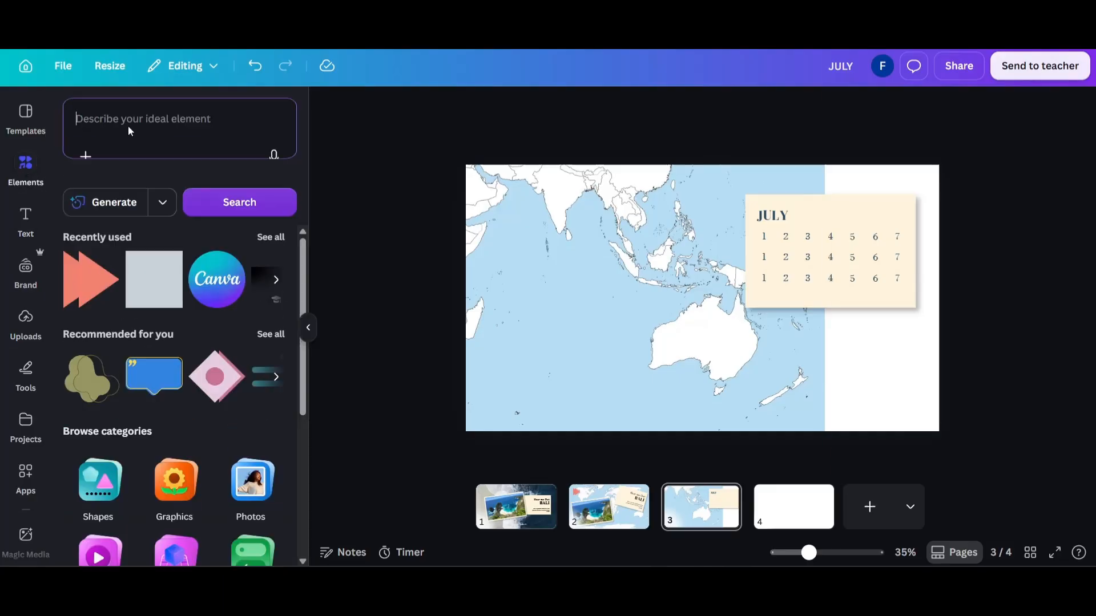
type("arrow")
key("Return")
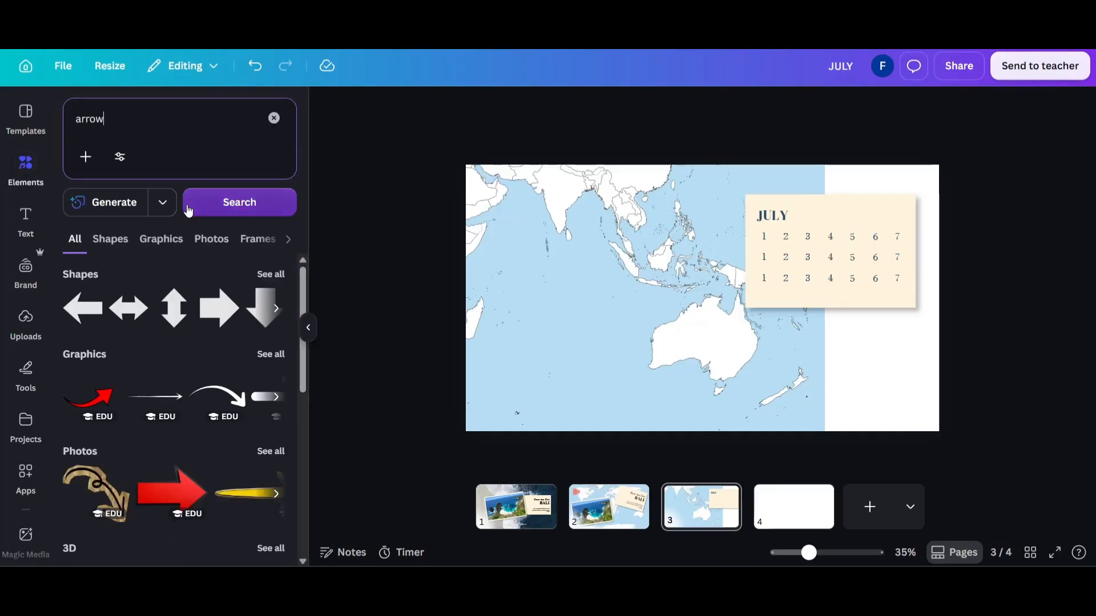
type("location")
left_click(188, 210)
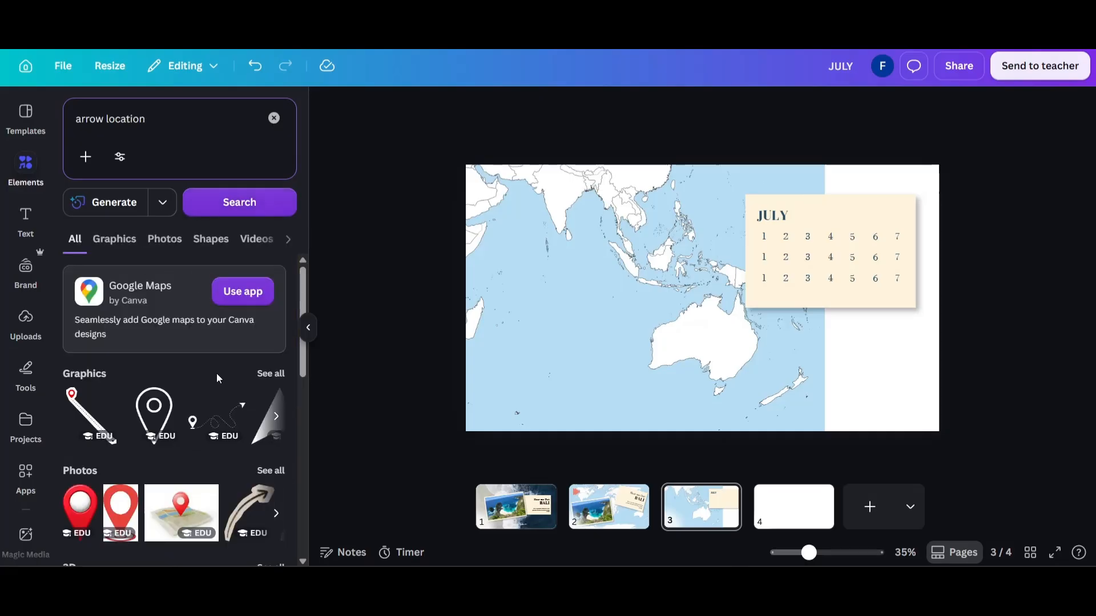
left_click(266, 379)
scroll(258, 378, "down", 3)
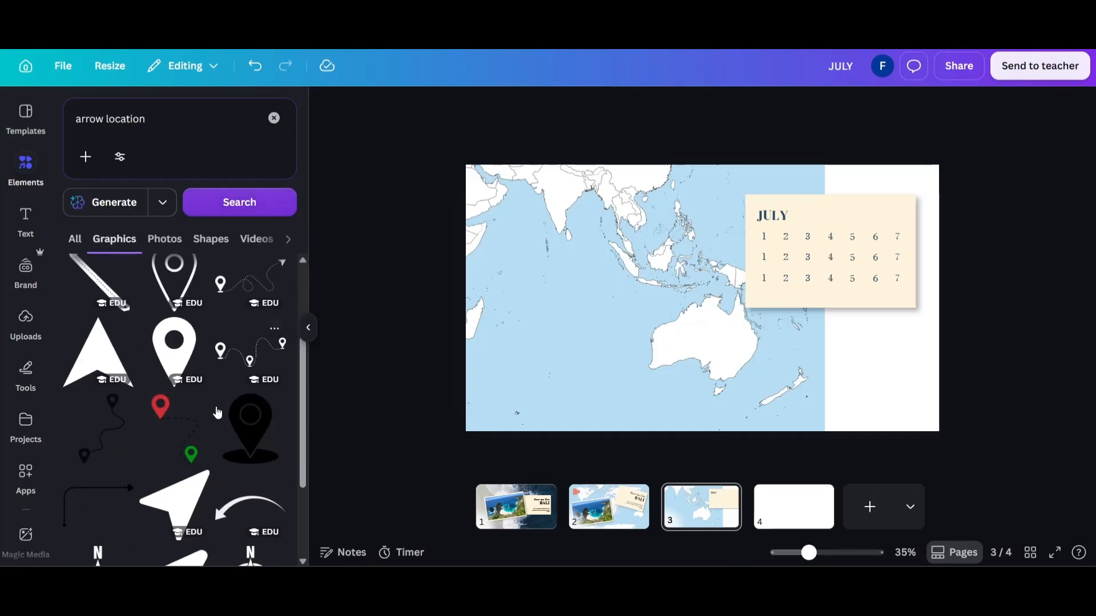
left_click(250, 428)
Shrink the location pin to a small marker, place it on Borneo and recolour it dark blue.
left_click_drag(660, 350, 639, 252)
left_click_drag(655, 212, 649, 235)
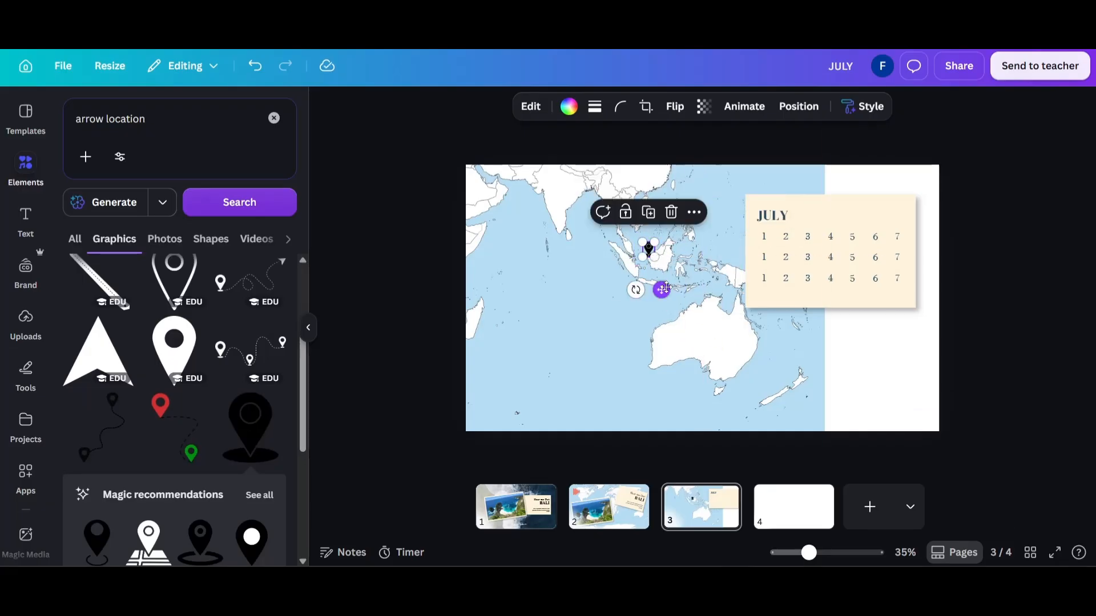
left_click_drag(665, 288, 683, 294)
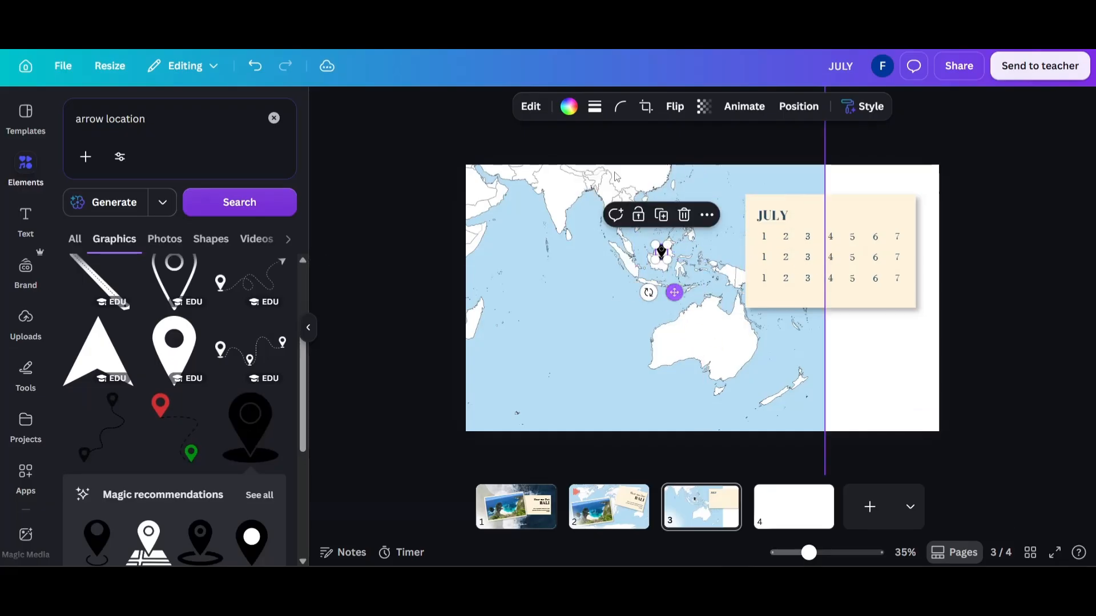
left_click(569, 107)
left_click(79, 270)
left_click(400, 272)
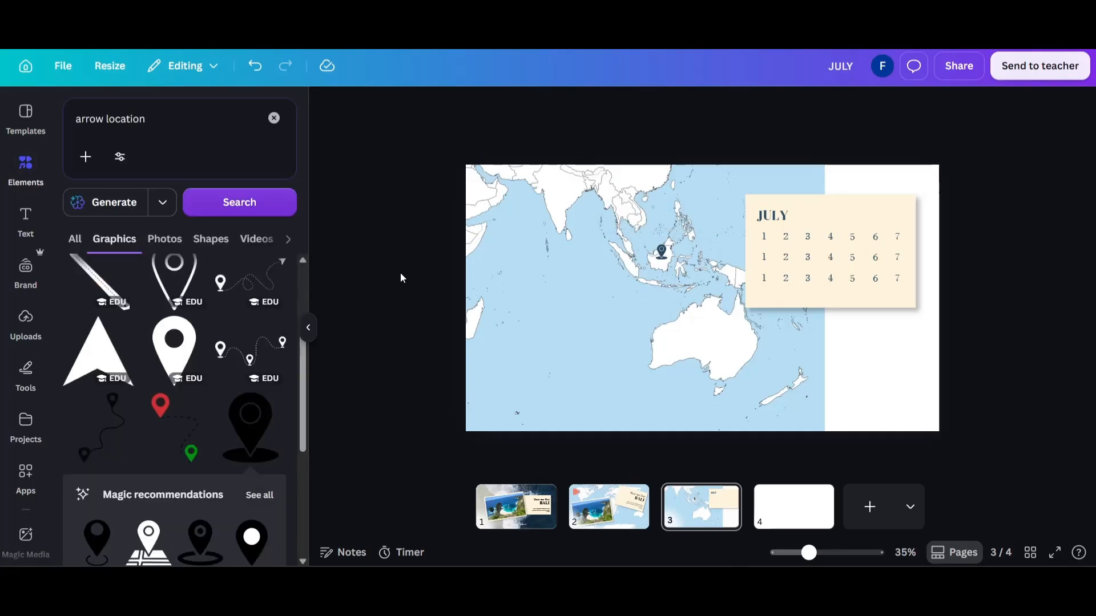
Set the background of the blank page 4 to the dark navy from the photo colours.
left_click(777, 512)
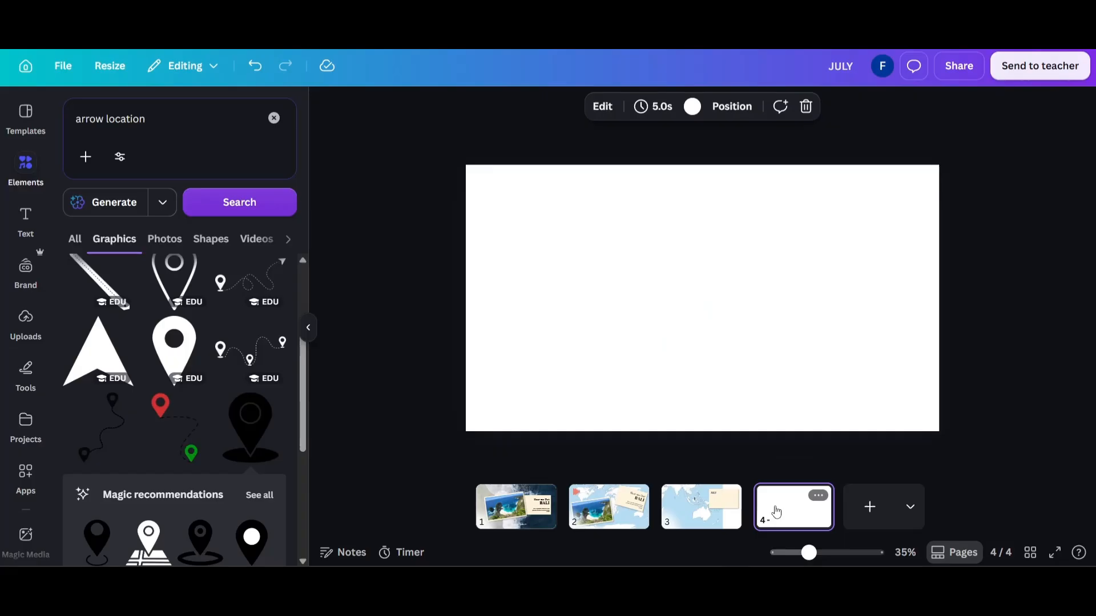
left_click(692, 107)
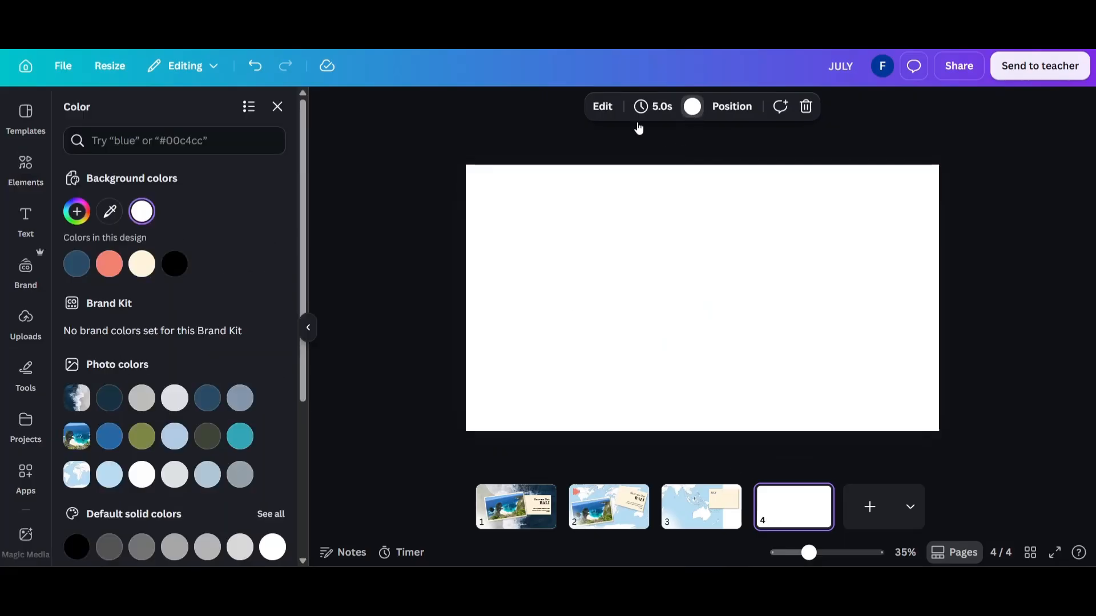
left_click(117, 406)
left_click(430, 319)
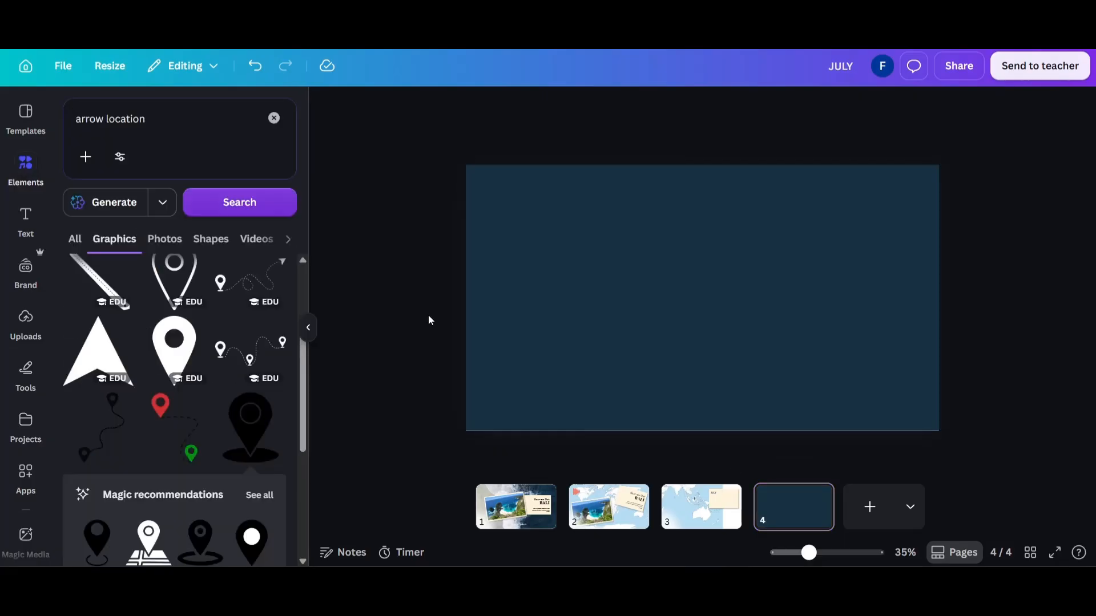
Copy the framed beach photo from page 2, paste it twice on page 4 and move the second copy to the upper right.
left_click(606, 504)
left_click(558, 314)
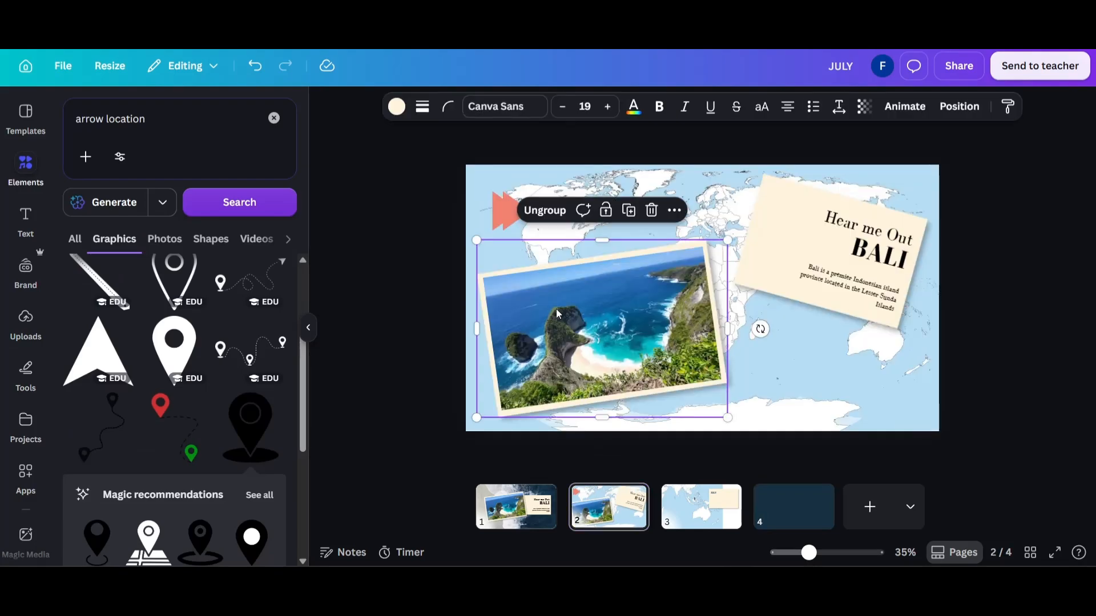
left_click(770, 512)
key("ctrl+v")
key("ctrl+v")
left_click_drag(679, 327, 819, 250)
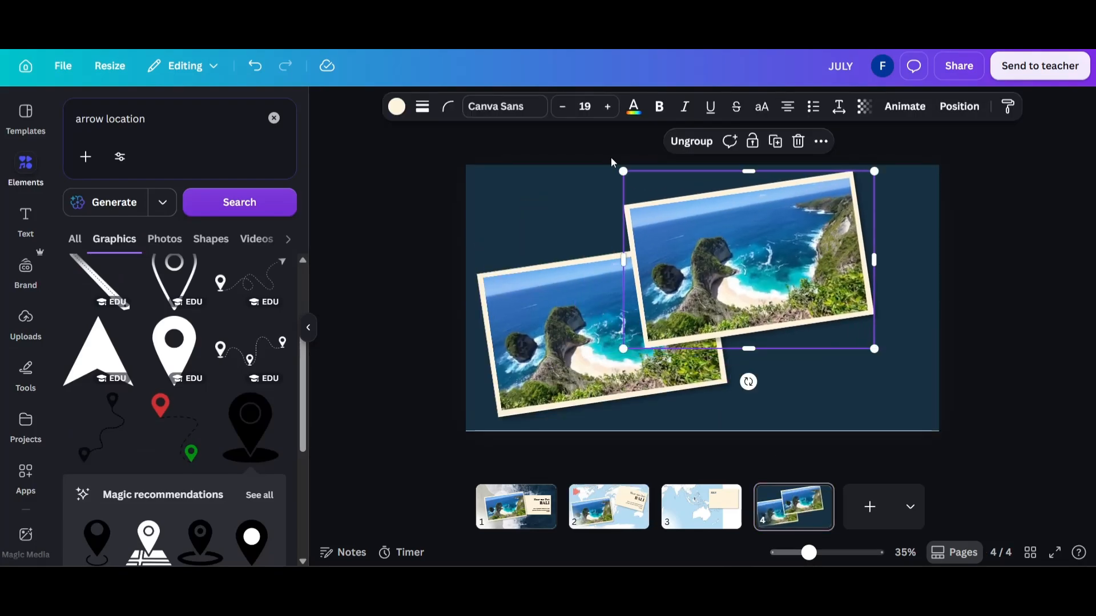
Narrow the second photo to portrait format, tilt it clockwise, shrink it and place it near the slide's upper right corner.
left_click_drag(624, 170, 786, 99)
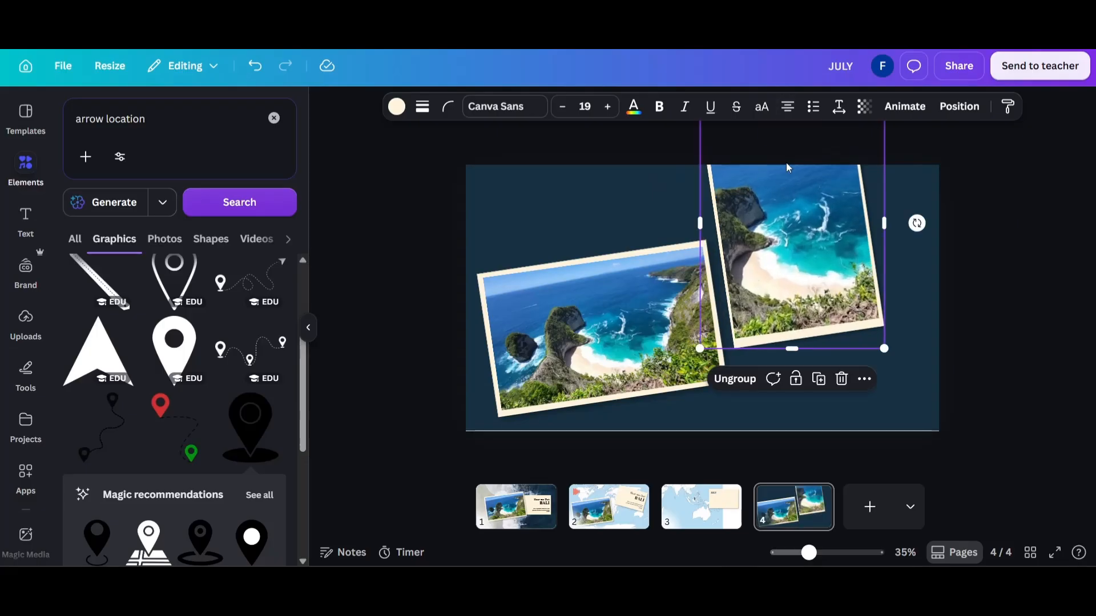
left_click_drag(786, 223, 806, 301)
left_click_drag(938, 302, 928, 346)
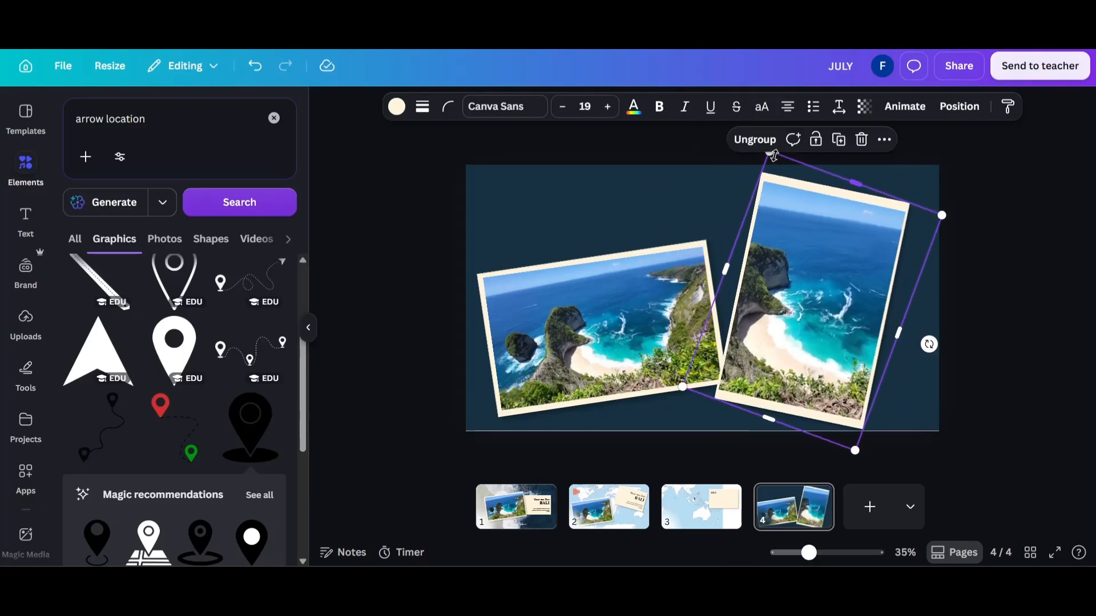
left_click_drag(774, 156, 807, 269)
left_click_drag(820, 365, 748, 272)
Duplicate the portrait photo, widen the copy to landscape, straighten it almost level and place it between the other two photos.
key("ctrl+d")
left_click_drag(722, 372, 771, 376)
left_click_drag(705, 274, 632, 278)
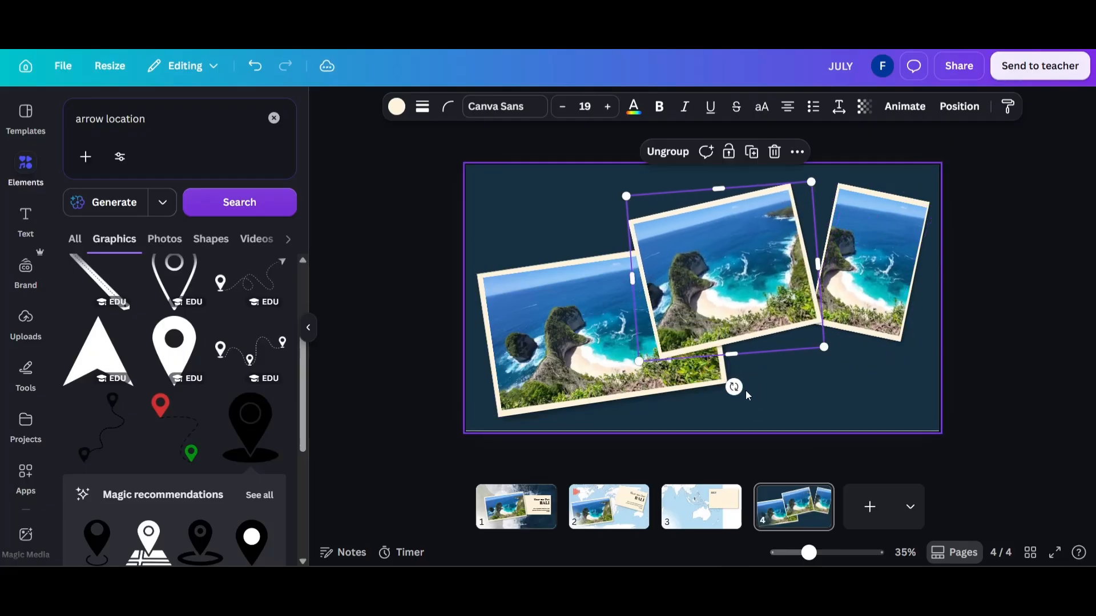
left_click_drag(734, 386, 713, 387)
left_click_drag(719, 292, 732, 272)
left_click(449, 241)
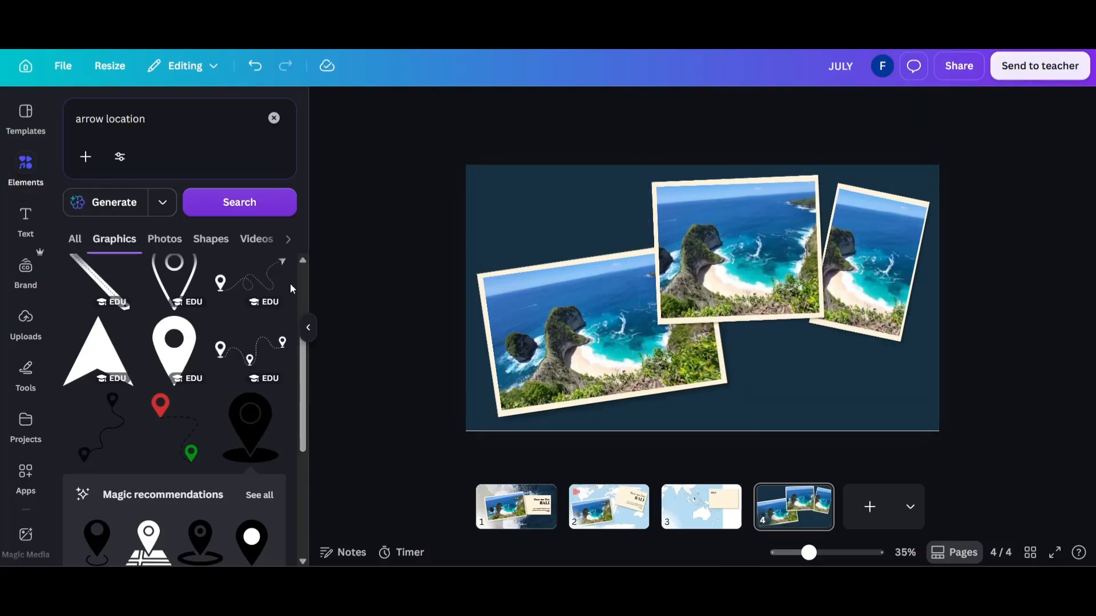
Add a heading reading TRAVEL to page 4 and set its font to Bodoni FLF.
left_click(25, 220)
left_click(146, 285)
type("TRAVEL")
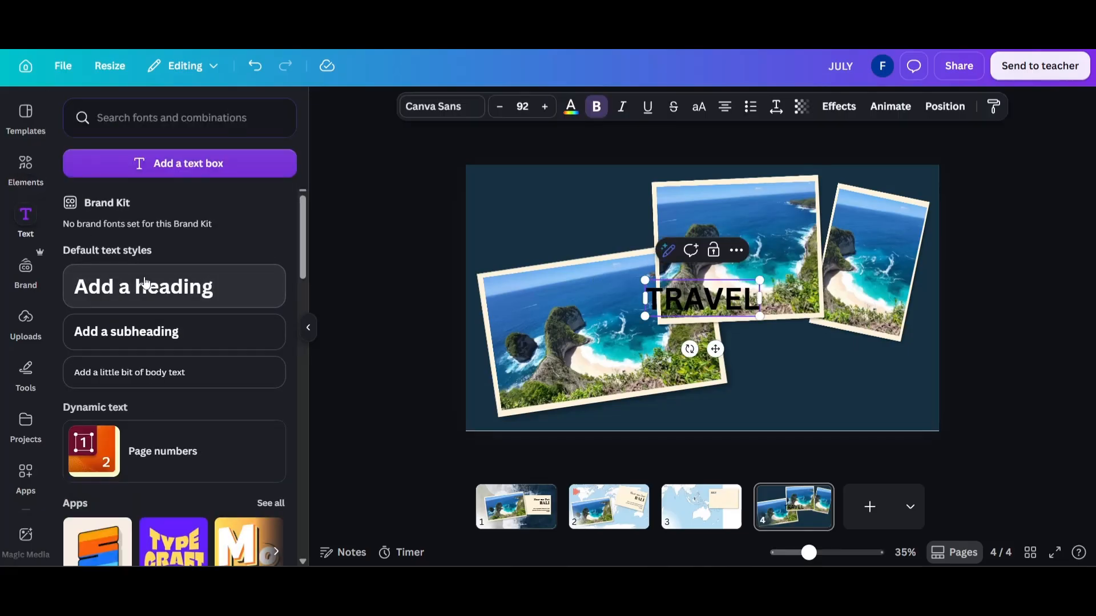
key("ctrl+a")
left_click(427, 114)
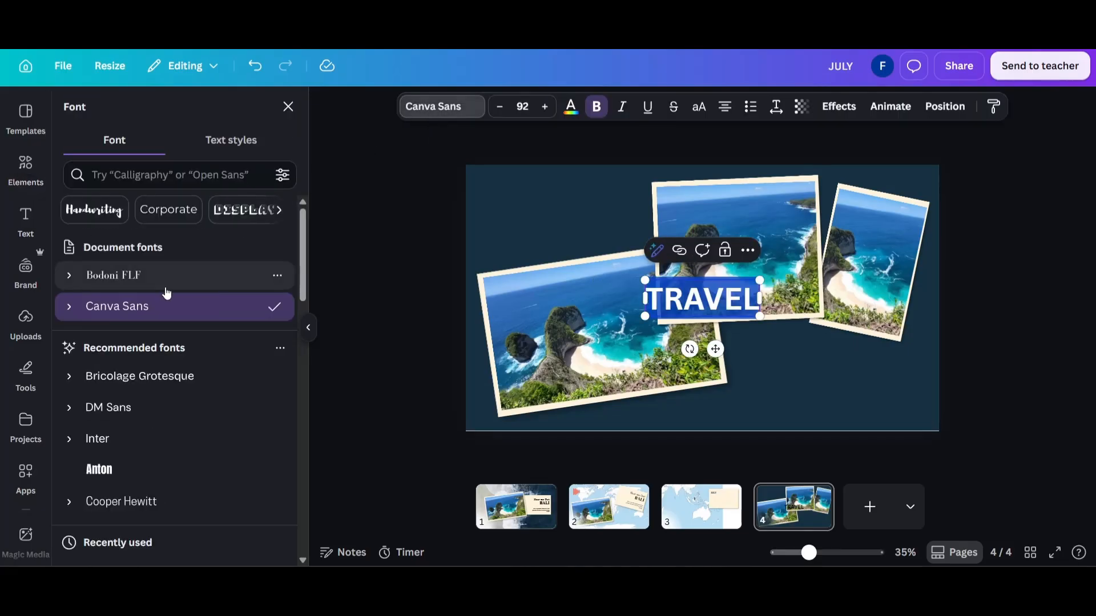
left_click(166, 285)
Enlarge the TRAVEL heading to font size 367 so it spans nearly the full width of the slide.
left_click_drag(642, 281, 472, 225)
left_click_drag(903, 387, 924, 380)
left_click(988, 354)
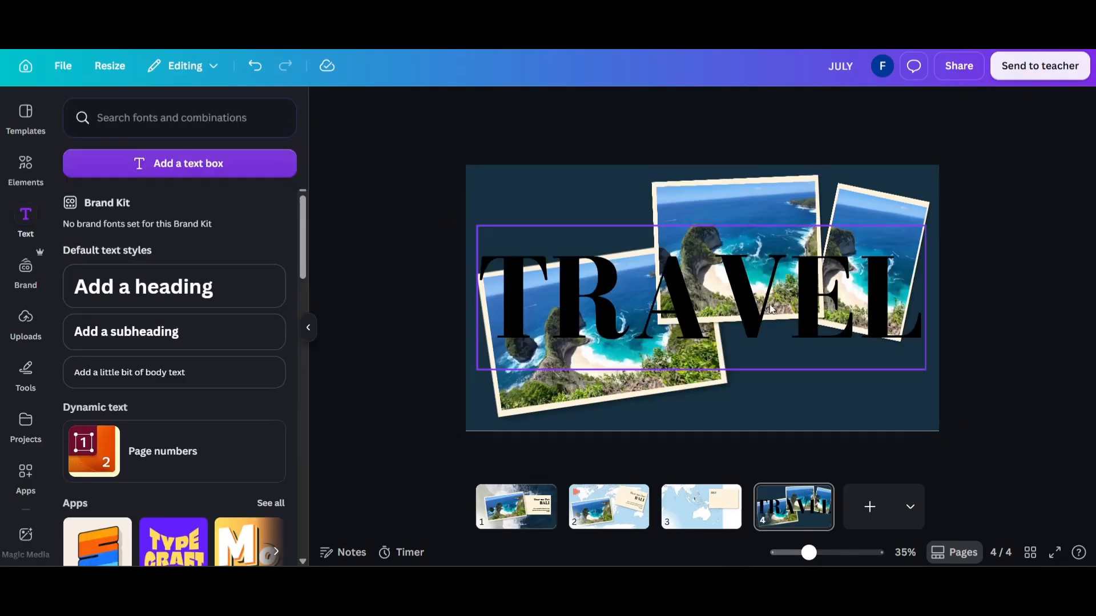
Move TRAVEL lower and send it behind the three photos, and raise the left photo to uncover more of the letters.
left_click_drag(774, 288, 775, 365)
right_click(775, 365)
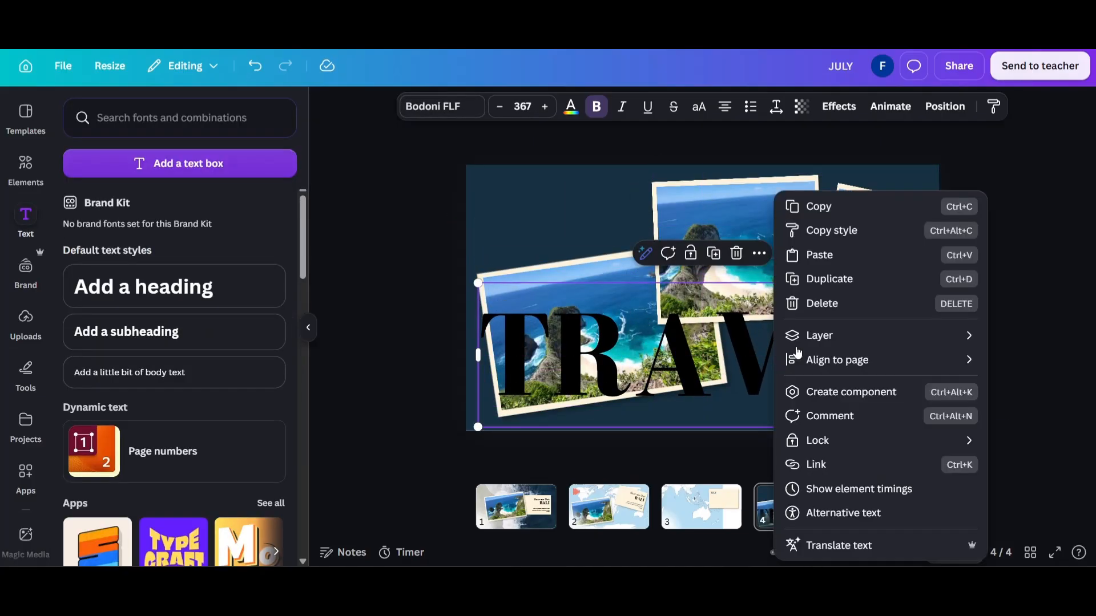
mouse_move(820, 337)
left_click(706, 409)
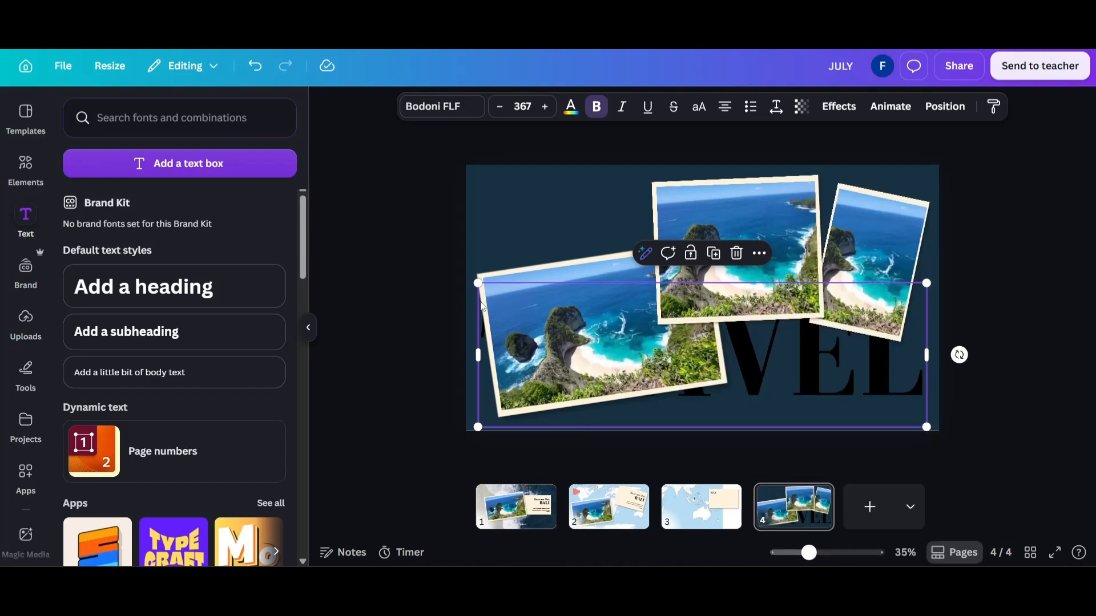
left_click(592, 267)
left_click_drag(592, 267, 588, 219)
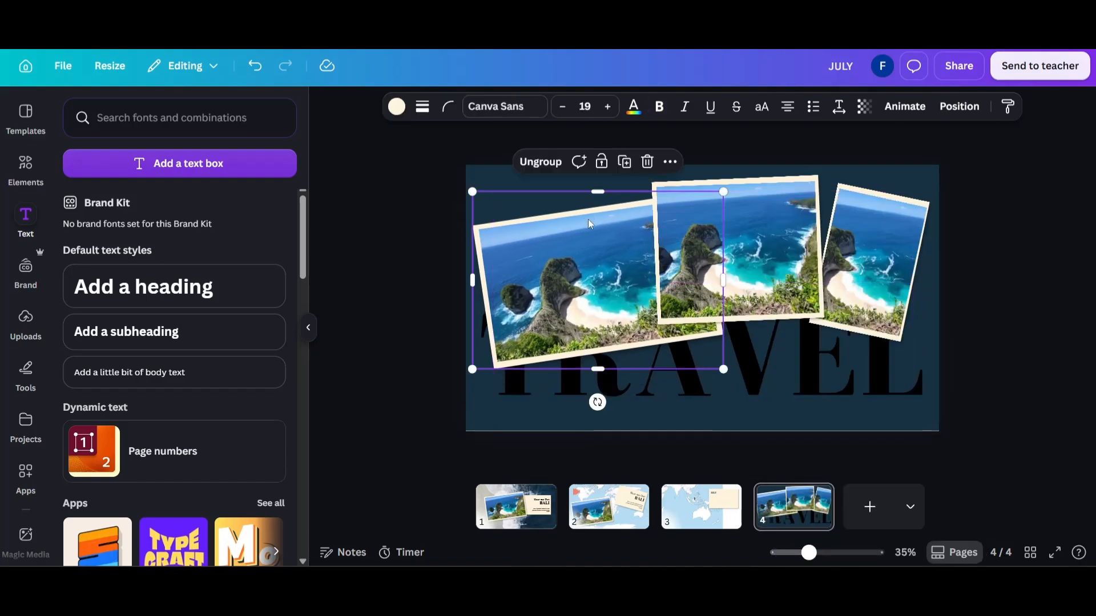
Lower the TRAVEL heading to the slide's bottom edge and colour it white.
left_click(768, 349)
left_click_drag(768, 350, 766, 373)
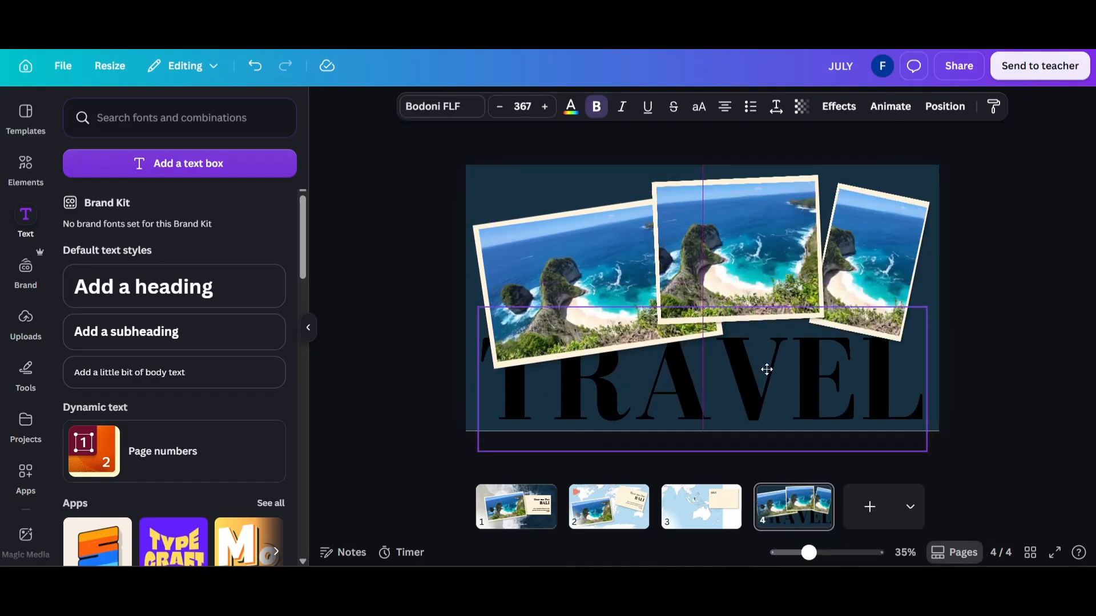
left_click(571, 107)
left_click(175, 212)
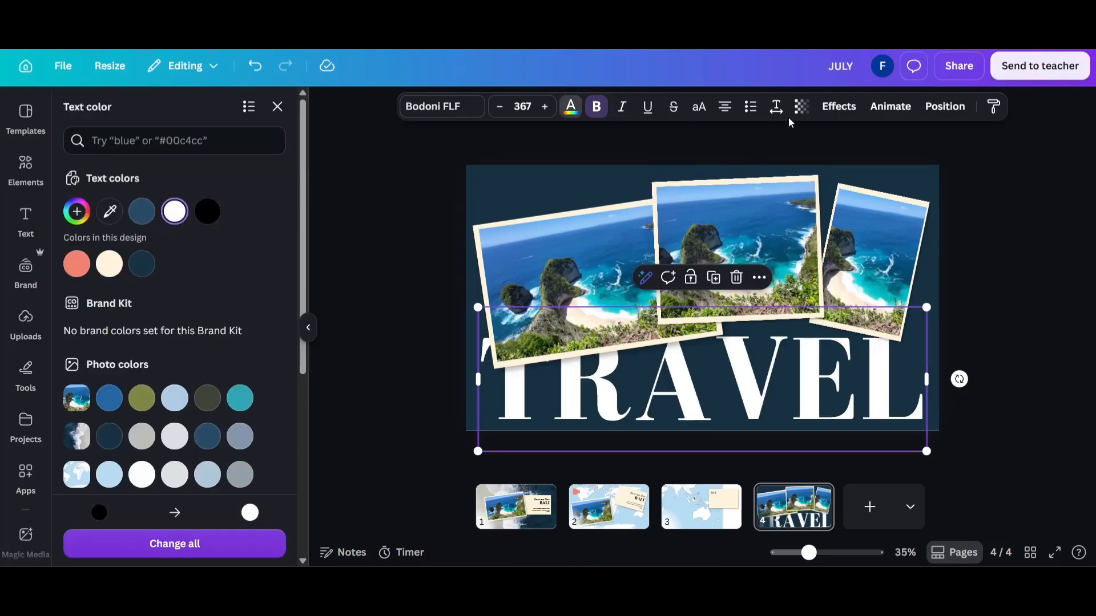
Reduce the opacity of the TRAVEL heading so its white letters blend softly into the dark blue background.
left_click(802, 107)
left_click_drag(836, 165, 759, 165)
left_click(1052, 293)
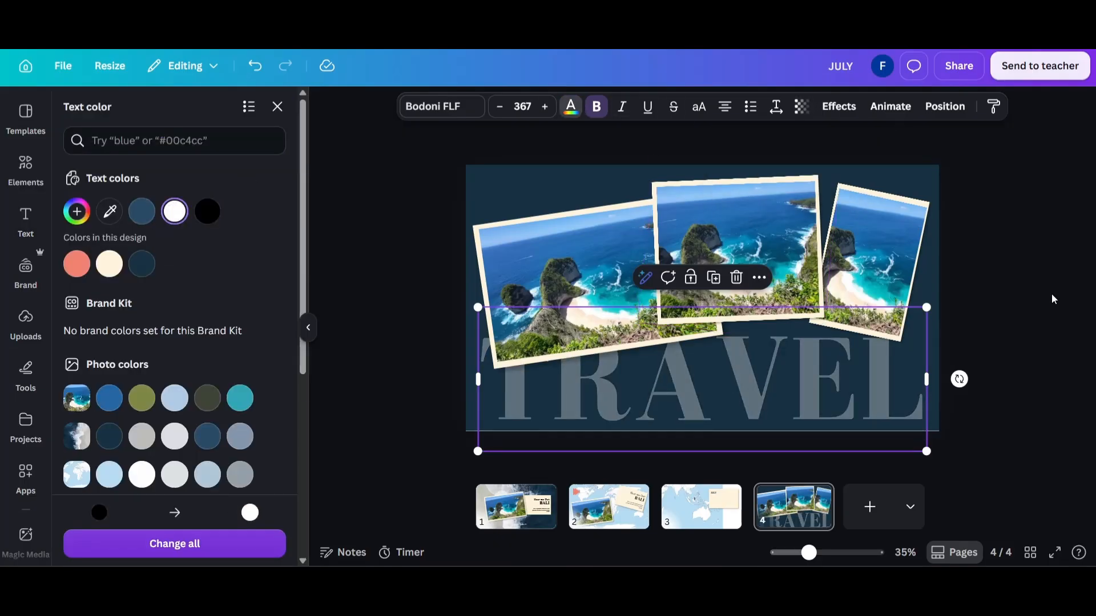
left_click(1052, 294)
Add a page 5 with a white background and copy the "Hear me Out" text from page 2 onto it.
left_click(852, 519)
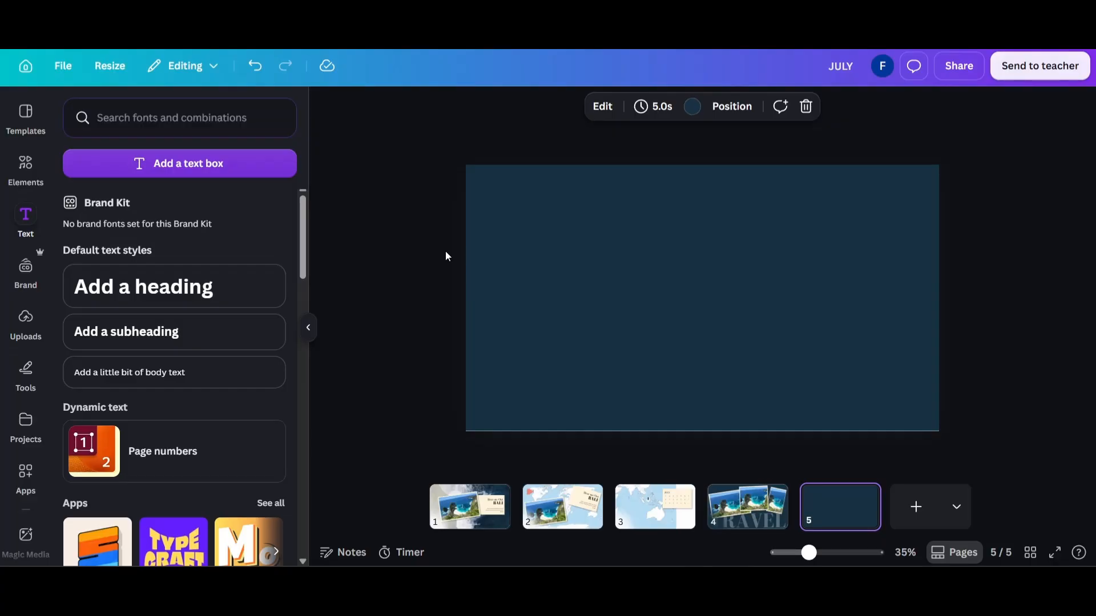
left_click(533, 228)
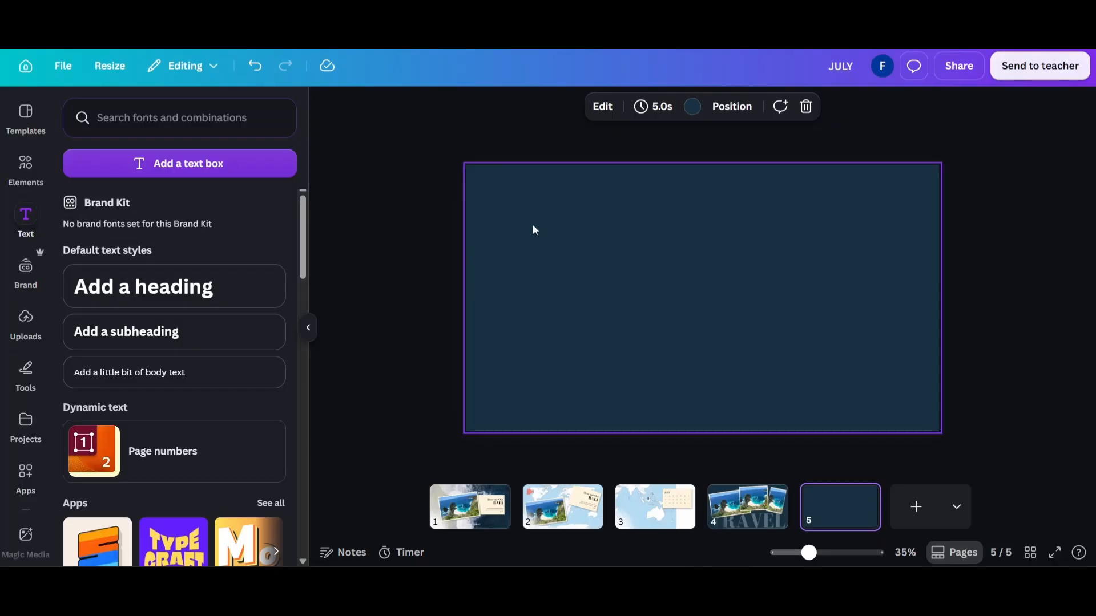
left_click(562, 507)
left_click(875, 258)
left_click(885, 237)
key("ctrl+c")
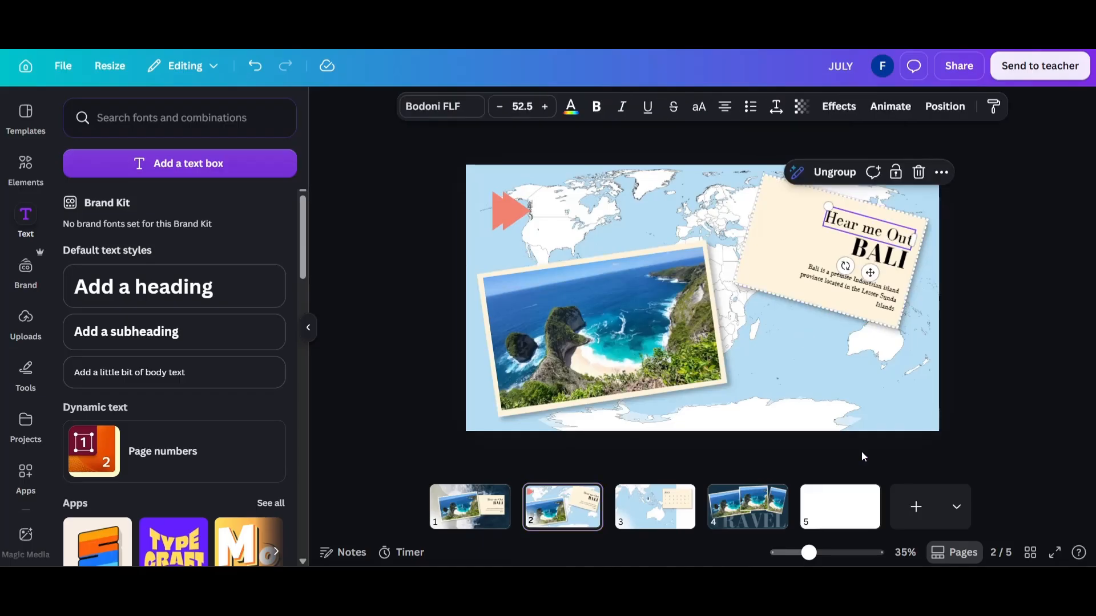
left_click(846, 506)
key("ctrl+v")
left_click_drag(846, 268, 857, 274)
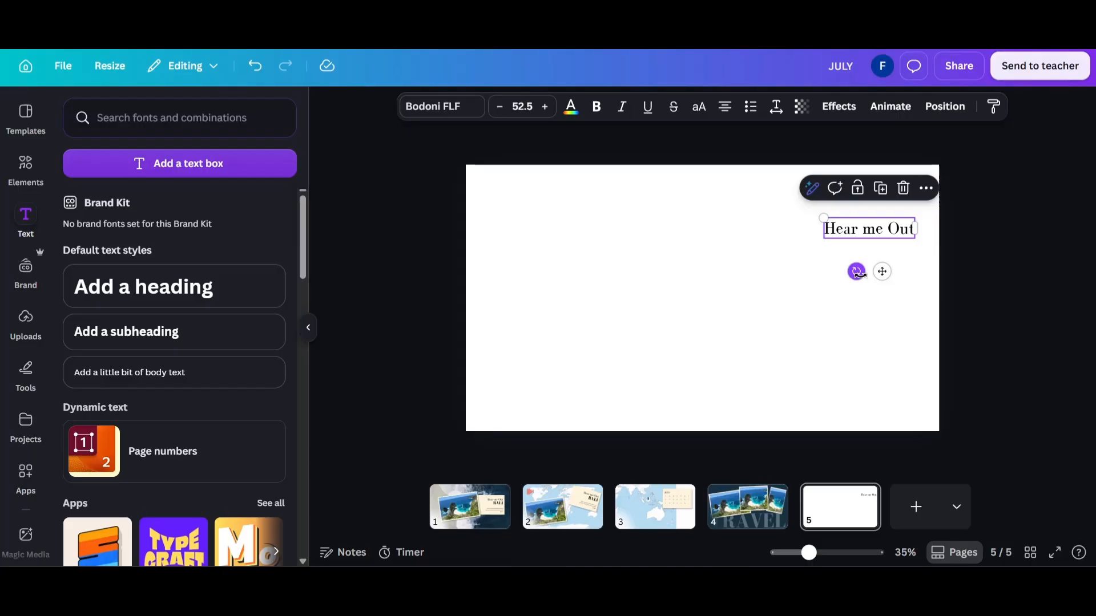
Change the pasted text to WHY BALI?, enlarge it to font size 250 and place it across the slide's upper part.
double_click(878, 222)
type("WHY BALI?")
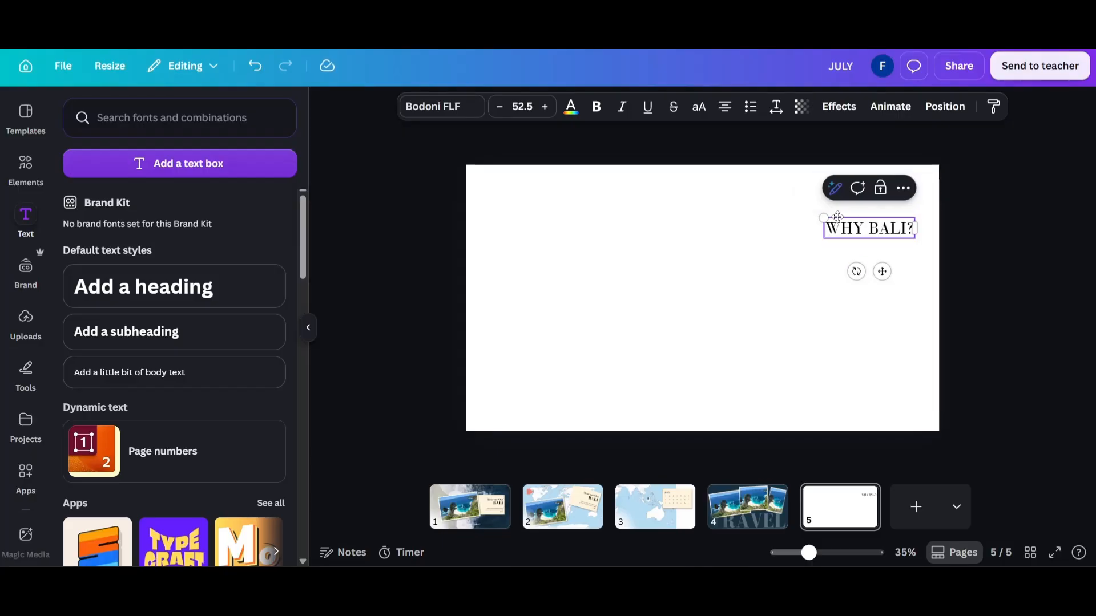
left_click_drag(825, 218, 482, 141)
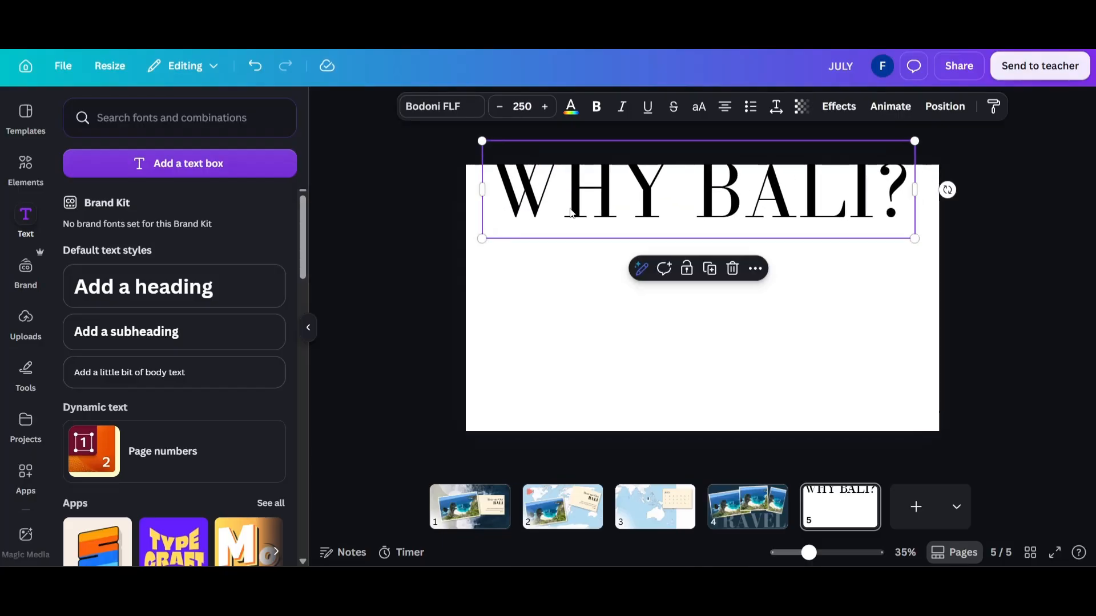
left_click_drag(573, 213, 577, 249)
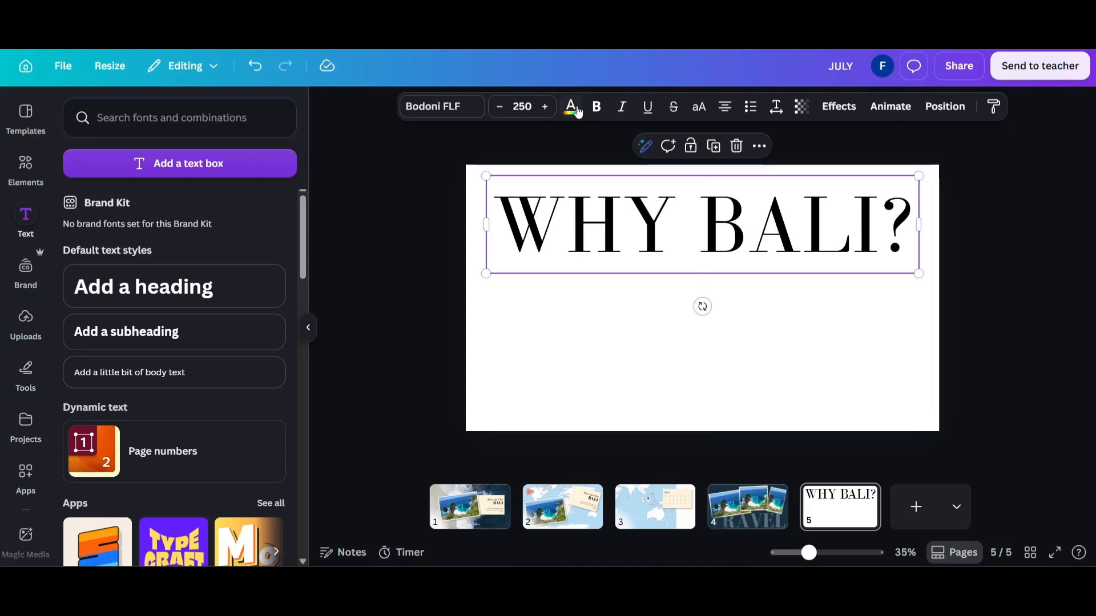
left_click(430, 227)
Copy the framed beach photo from page 1 to page 5, shrink it and place it below the end of WHY BALI?
left_click(488, 508)
left_click(608, 281)
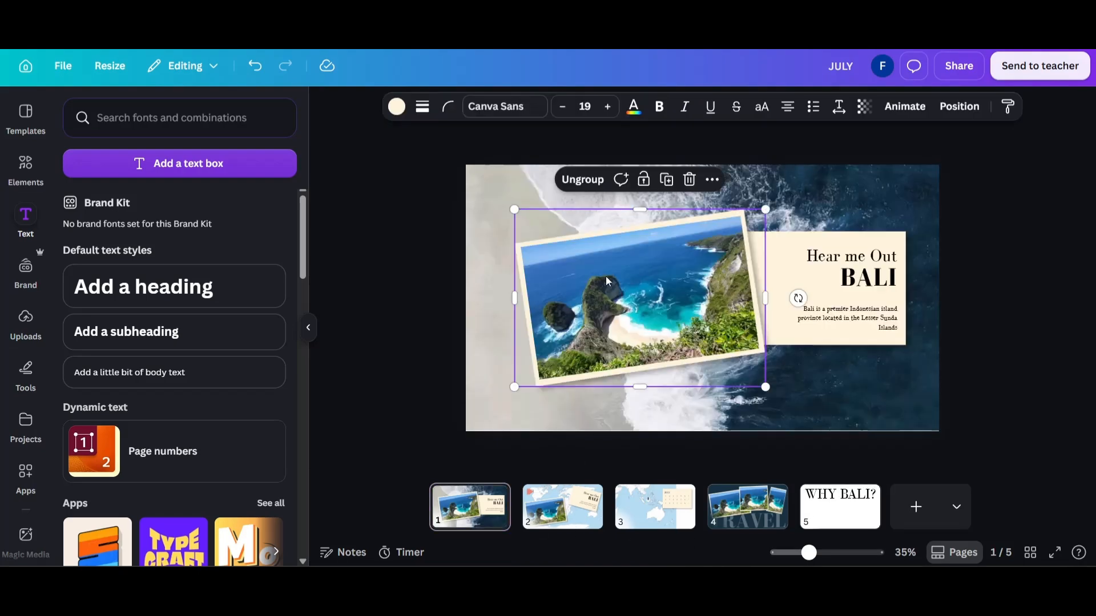
left_click(824, 525)
key("ctrl+v")
left_click_drag(515, 391, 666, 283)
left_click_drag(714, 242, 851, 278)
Send the small framed photo to the back so the WHY BALI? heading overlaps it.
right_click(850, 279)
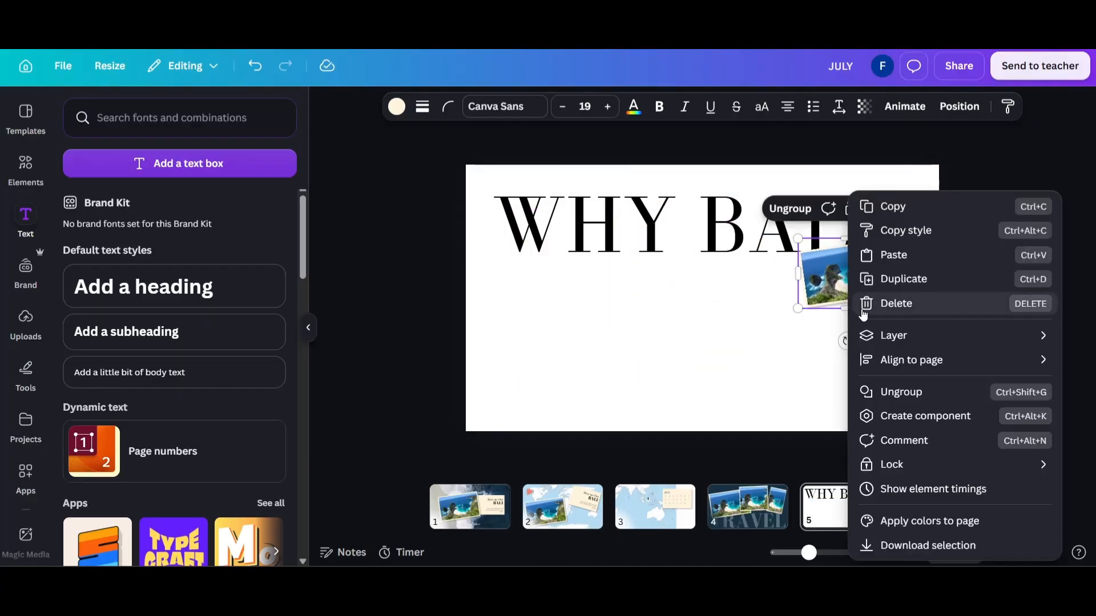
mouse_move(867, 336)
left_click(744, 410)
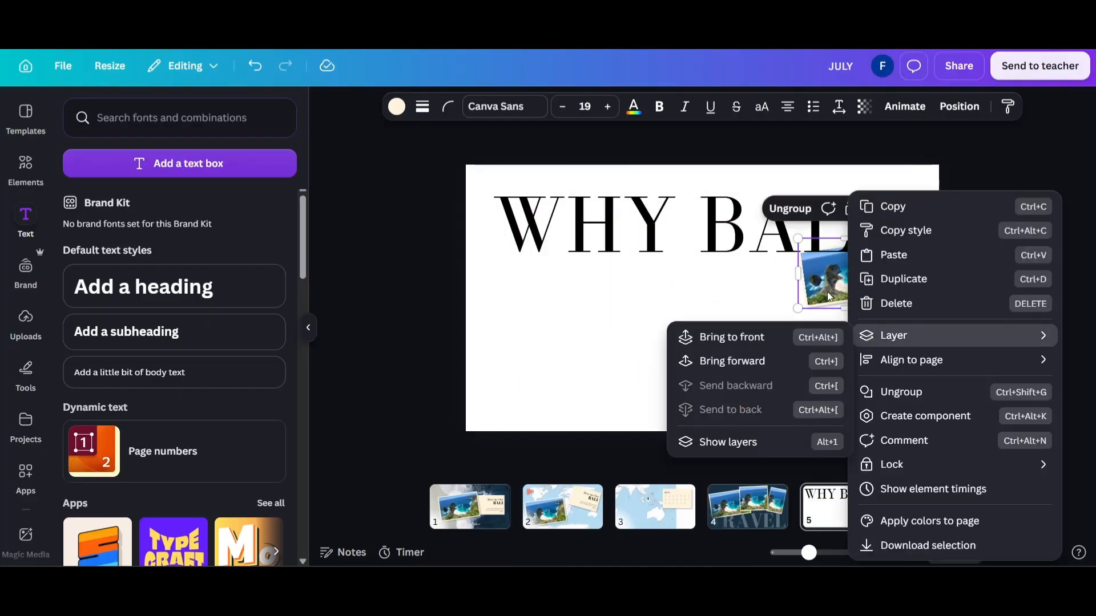
Add a second, narrower copy of the framed photo, tilt it and place it behind the letter A of BALI.
left_click_drag(829, 308, 772, 206)
left_click(899, 265)
left_click(893, 213)
left_click(893, 213)
right_click(771, 206)
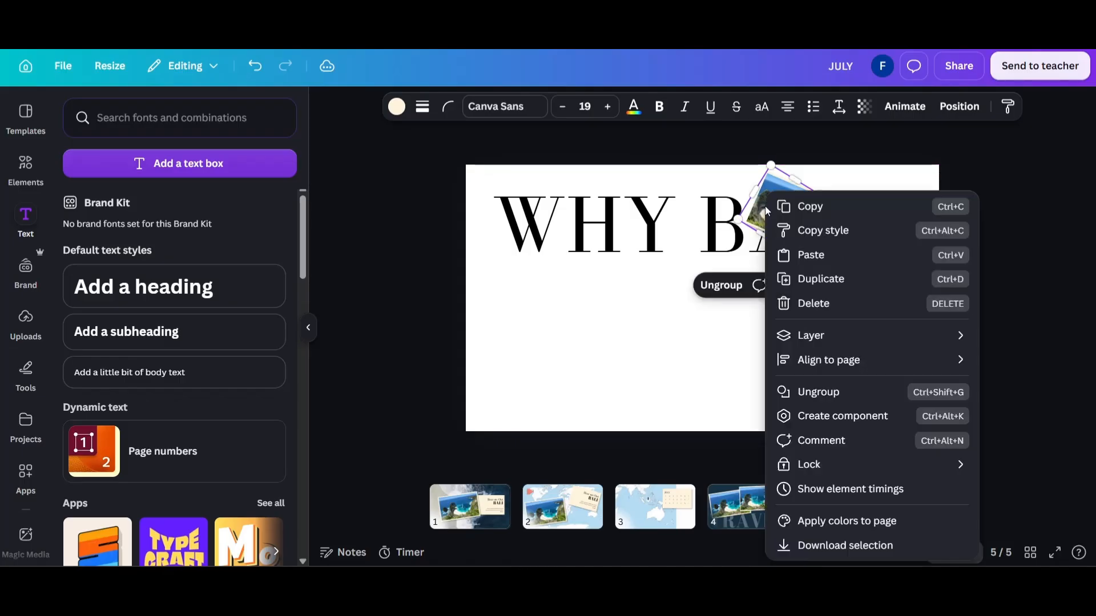
mouse_move(822, 335)
left_click(433, 249)
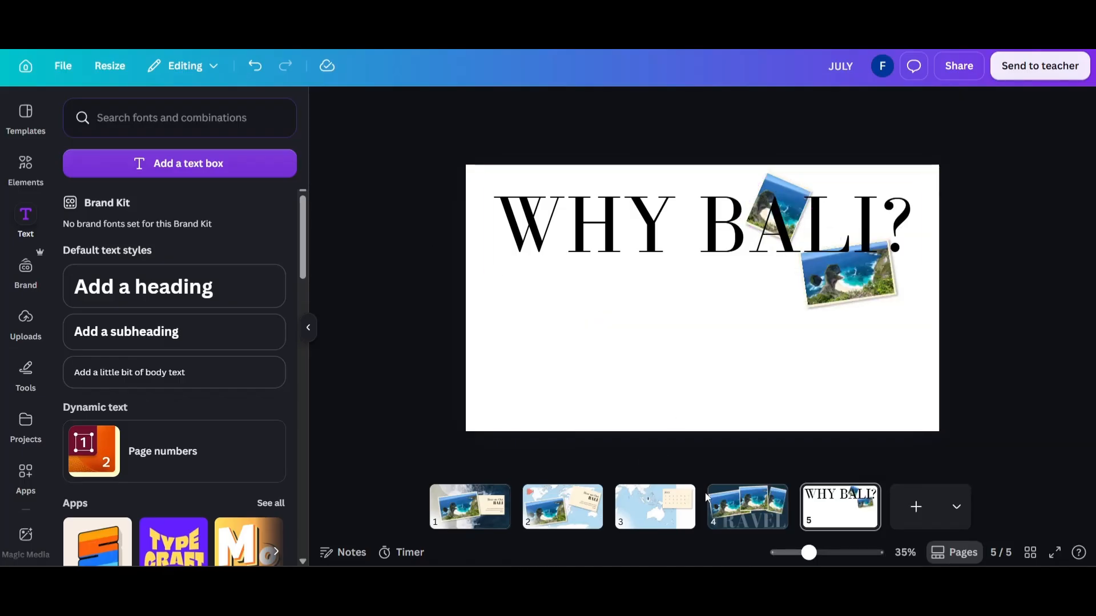
Add the Bali introduction text below the heading, with two coral stars numbered 1 and 2 above Lorem Ipsum captions.
key("ctrl+v")
left_click(881, 356)
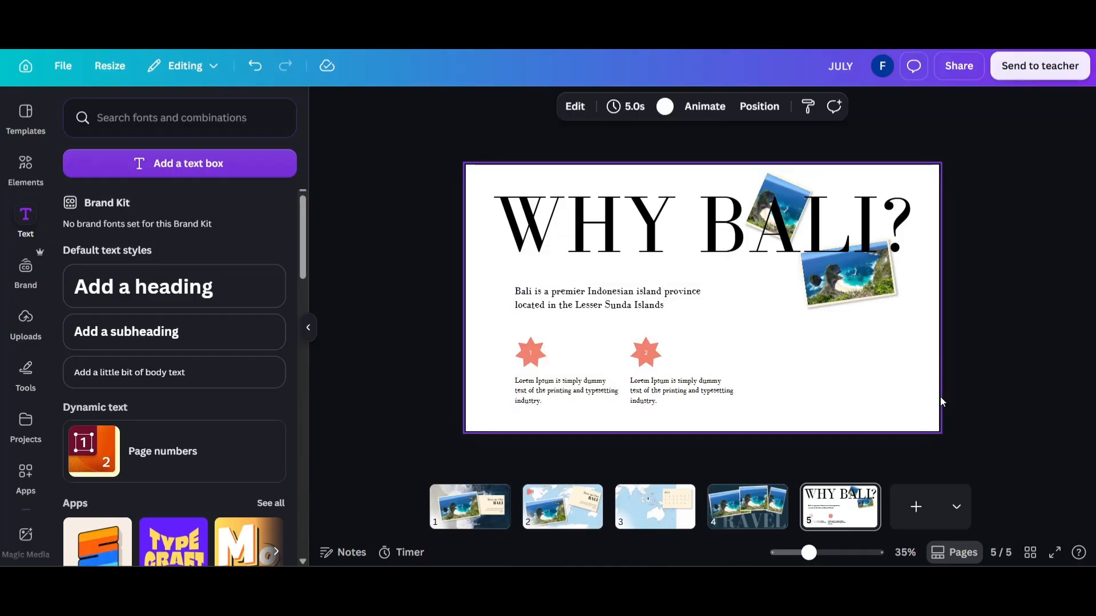
Apply the Handmade style of Magic Animate to the presentation, starting from page 1.
left_click(506, 515)
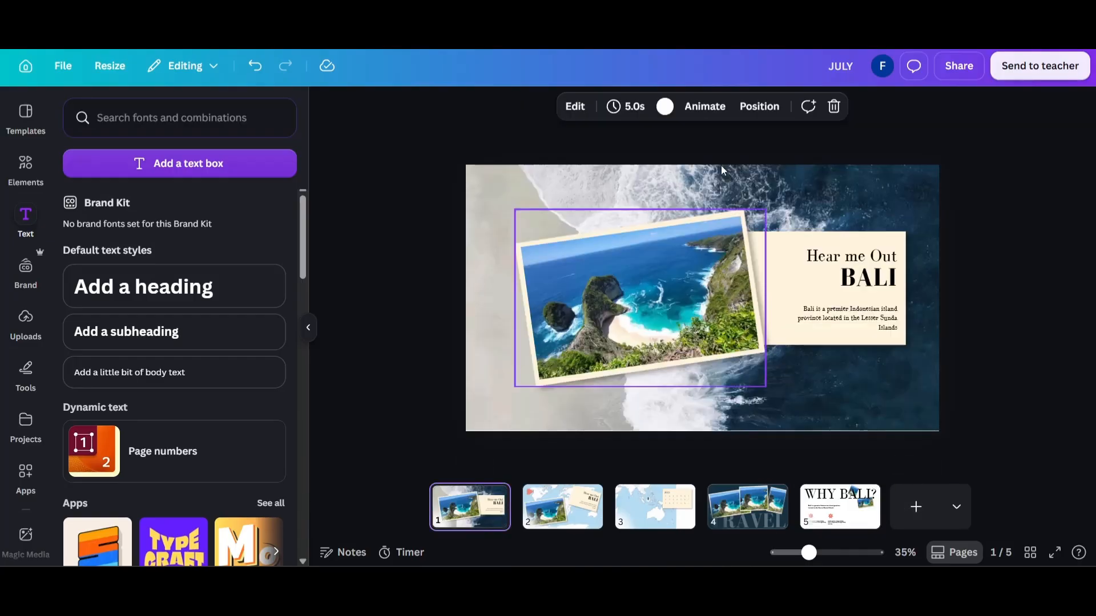
left_click(706, 107)
left_click(214, 204)
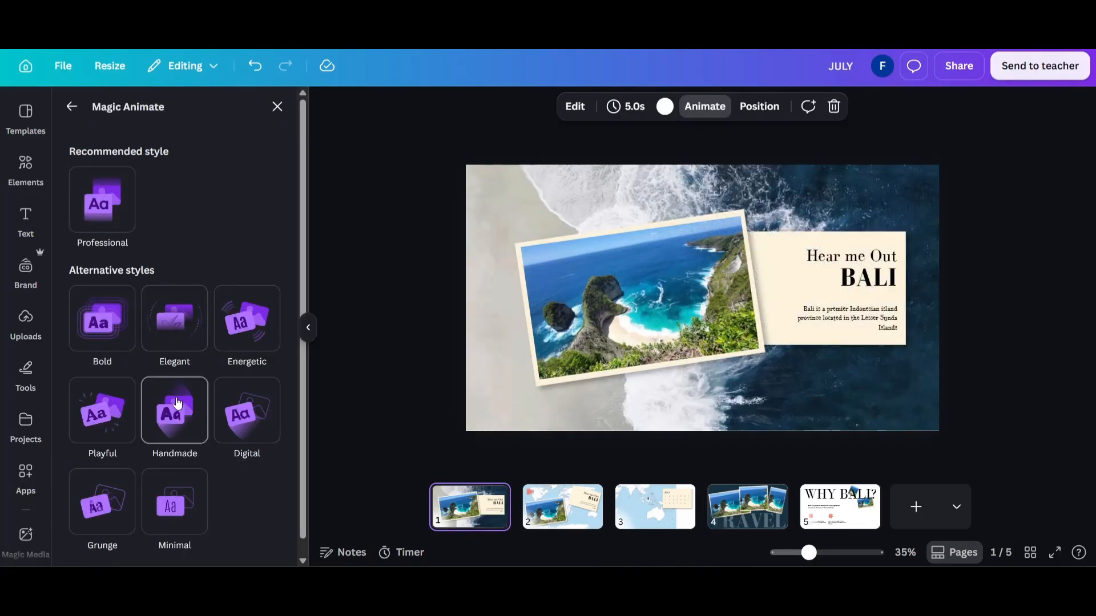
left_click(178, 403)
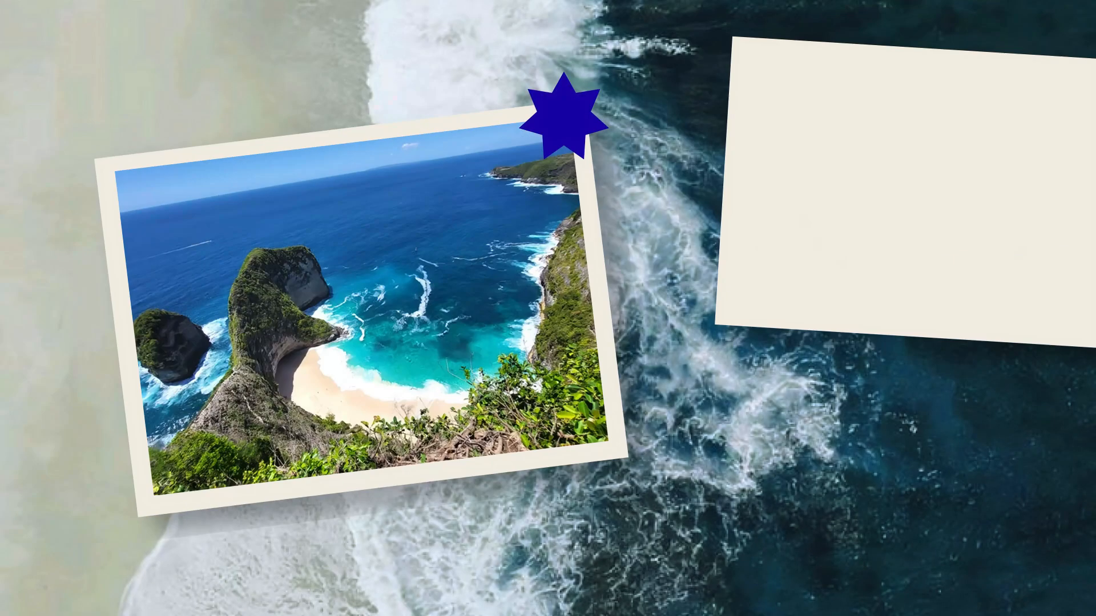